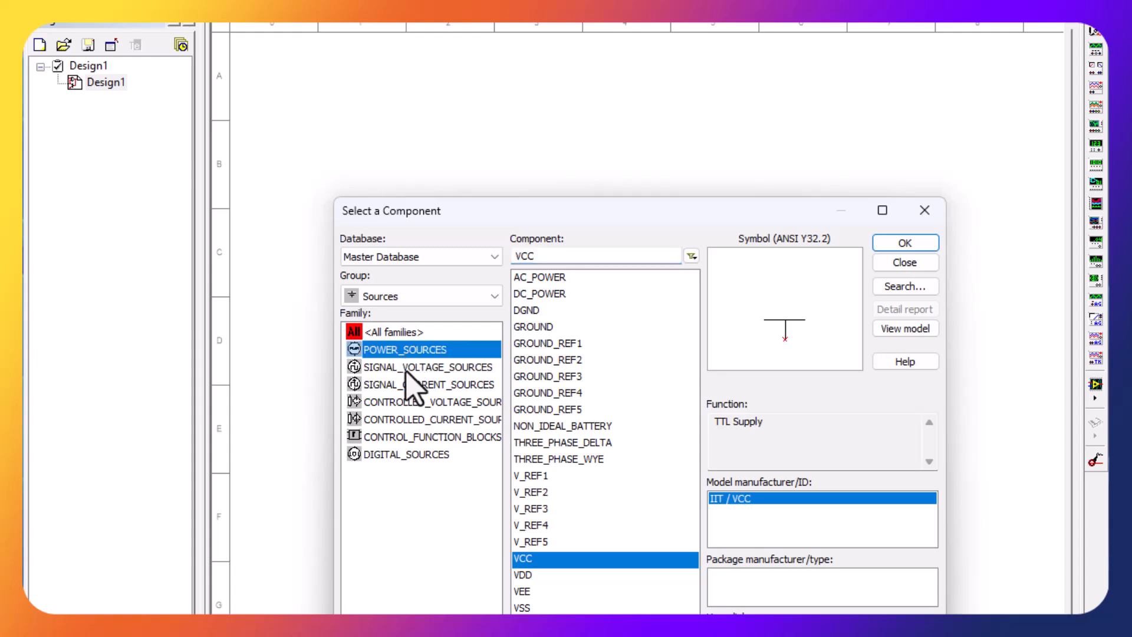
- Place a VCC supply near the schematic's upper-left corner and a VEE supply directly below it
click(561, 560)
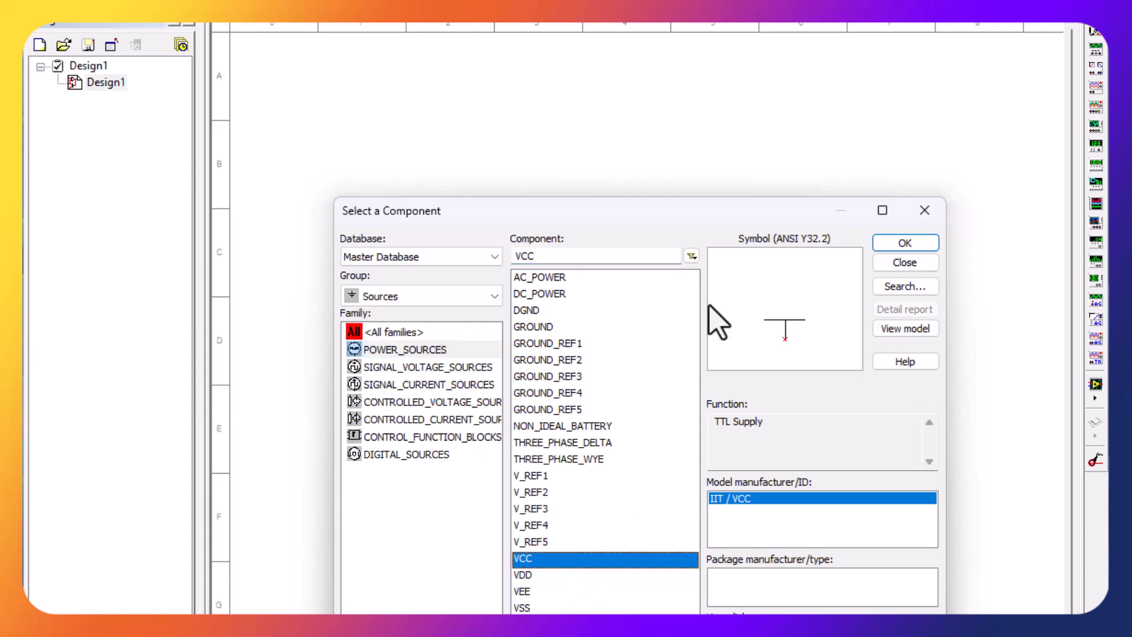
click(902, 244)
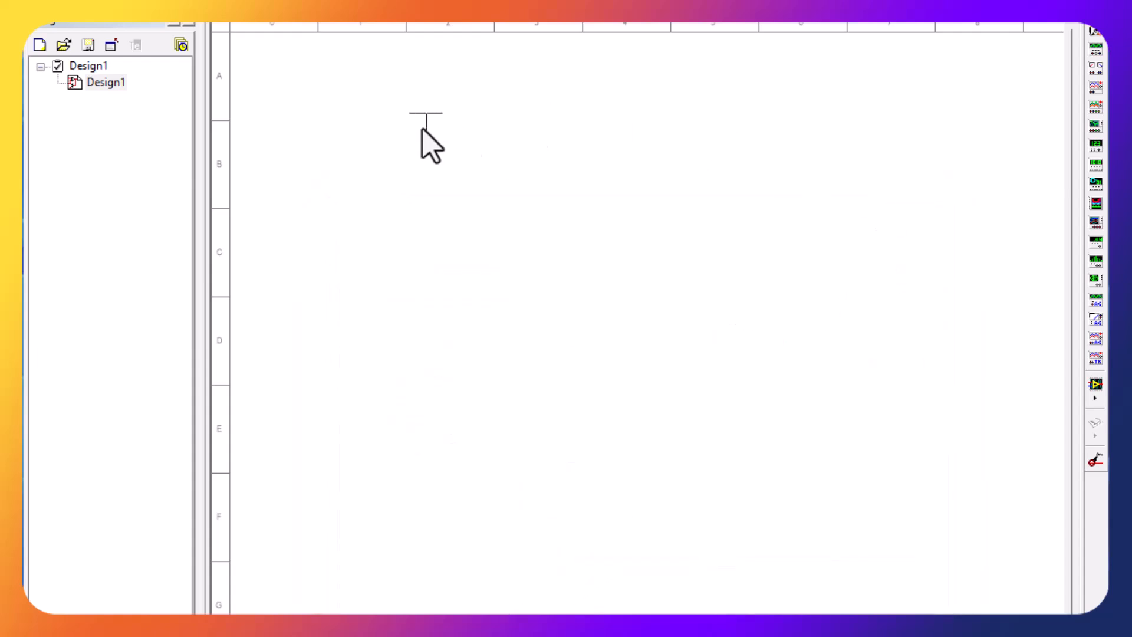
click(293, 89)
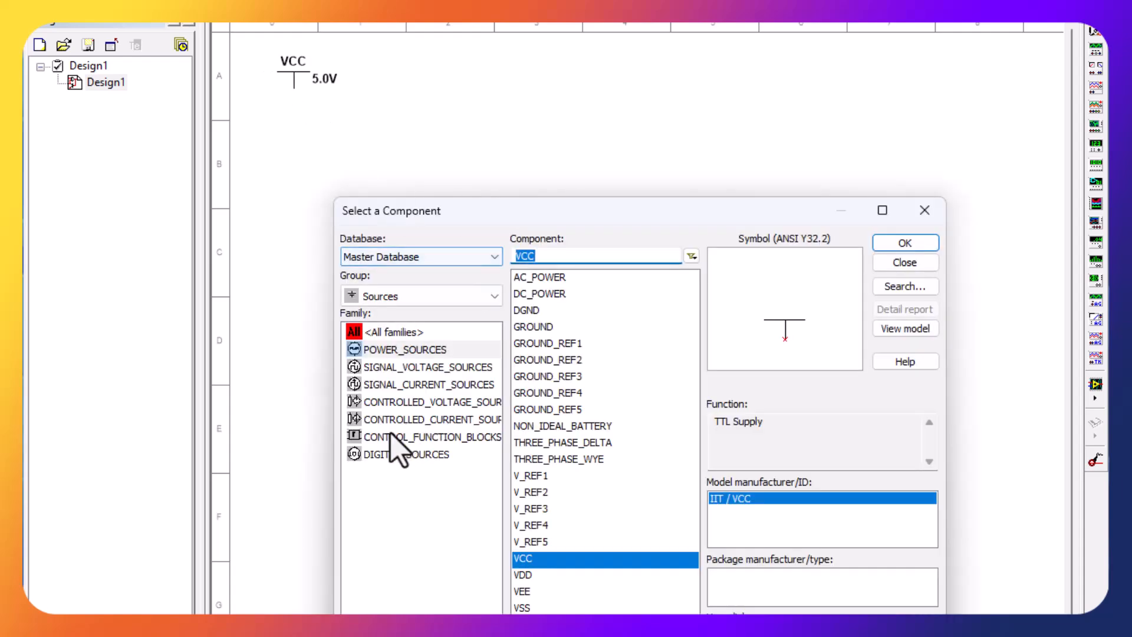
click(538, 590)
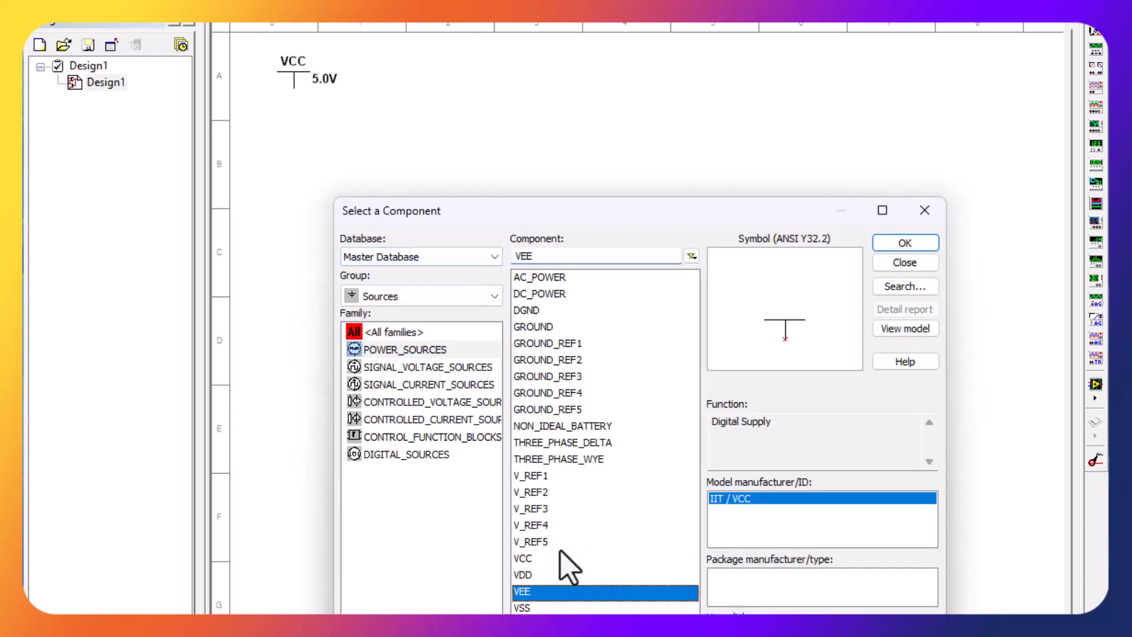
click(911, 243)
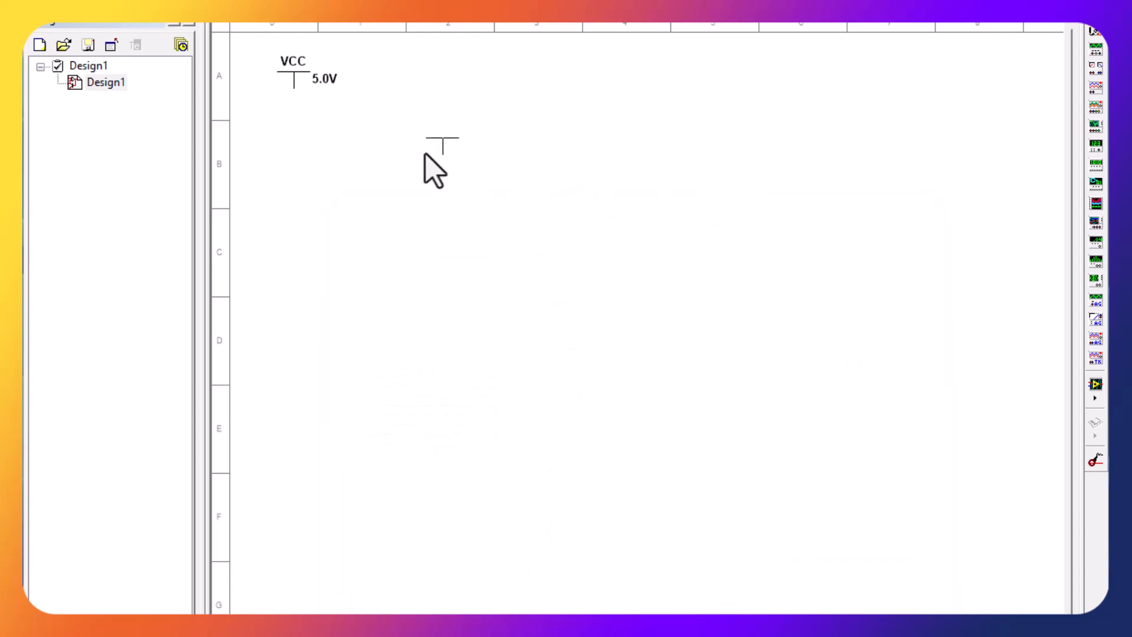
click(295, 141)
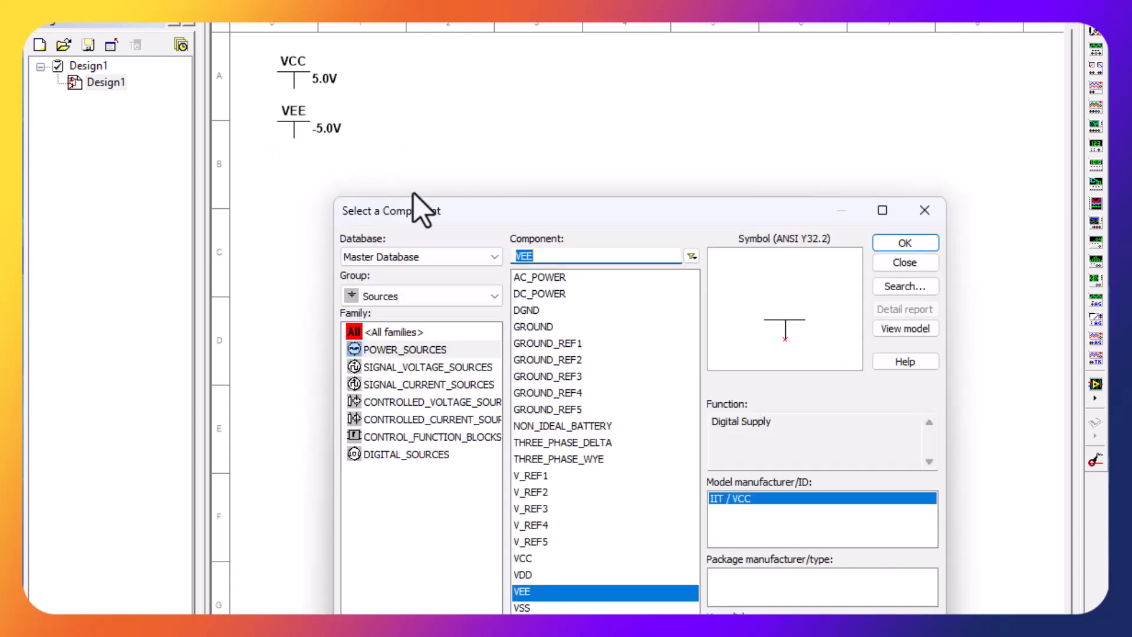
- Place an analog GROUND symbol just to the right of the VCC and VEE supplies
click(540, 328)
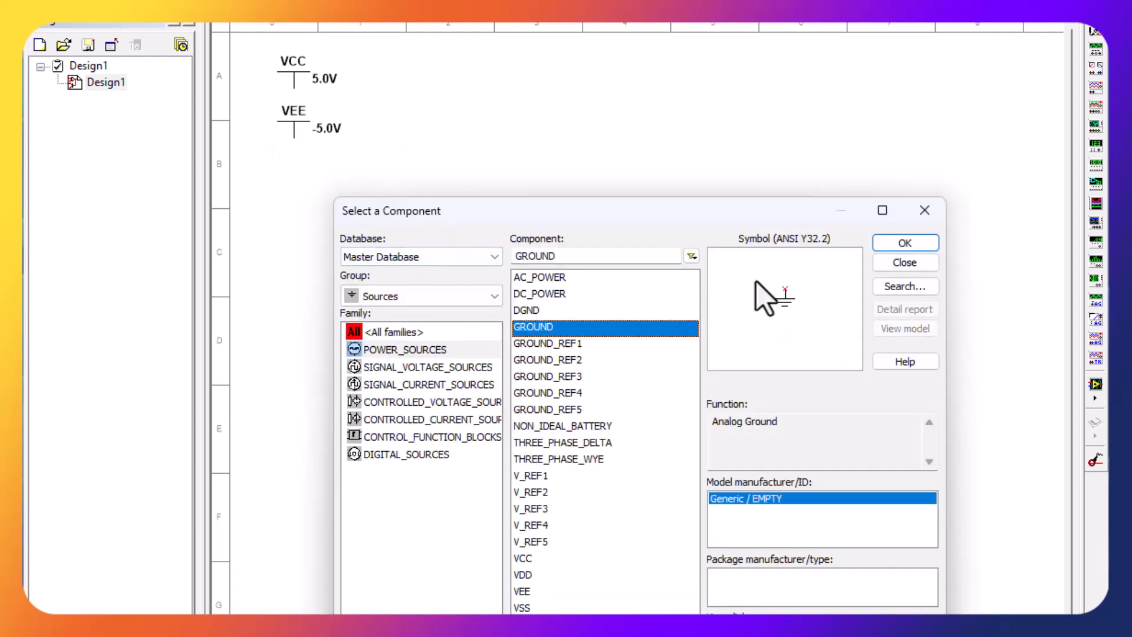
click(905, 244)
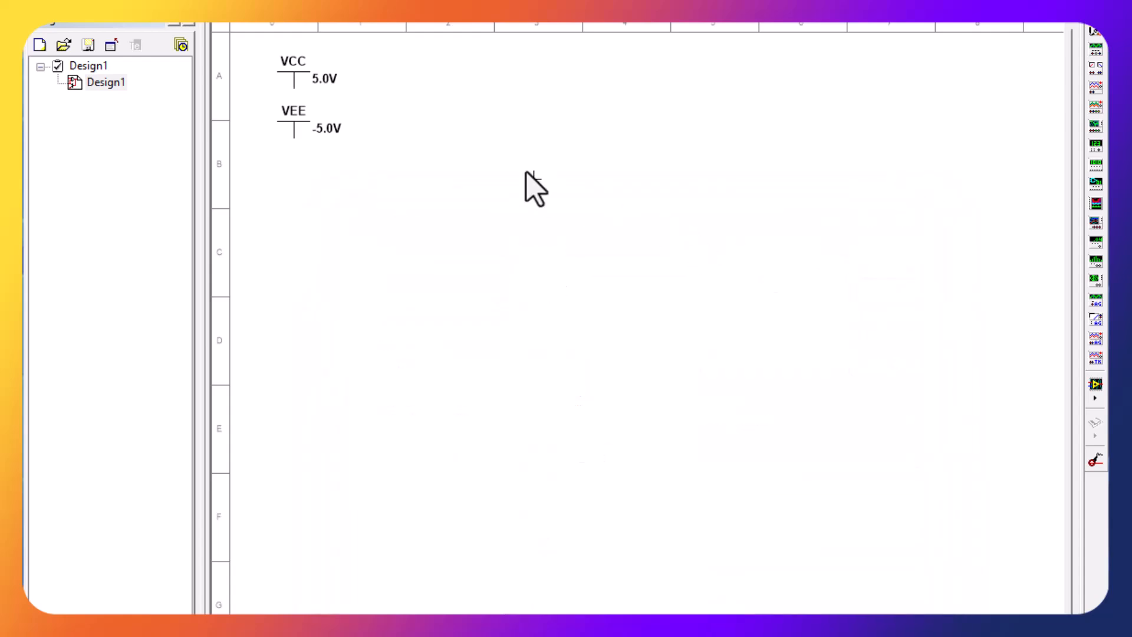
click(360, 102)
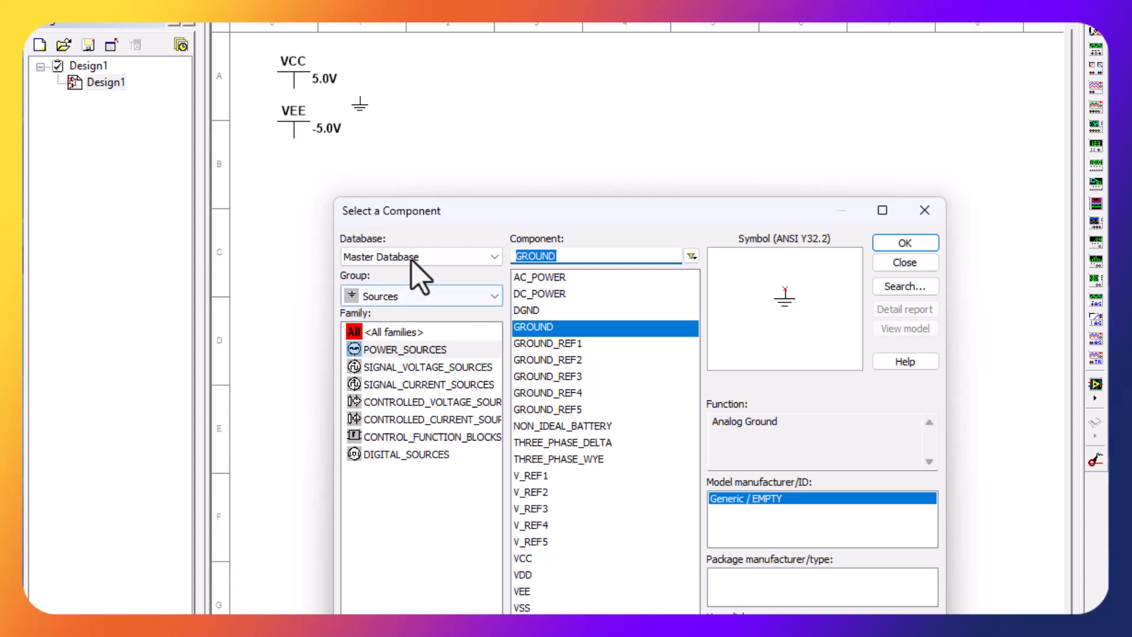
- Place a 1k resistor from the Basic group to the right of the ground symbol
click(430, 296)
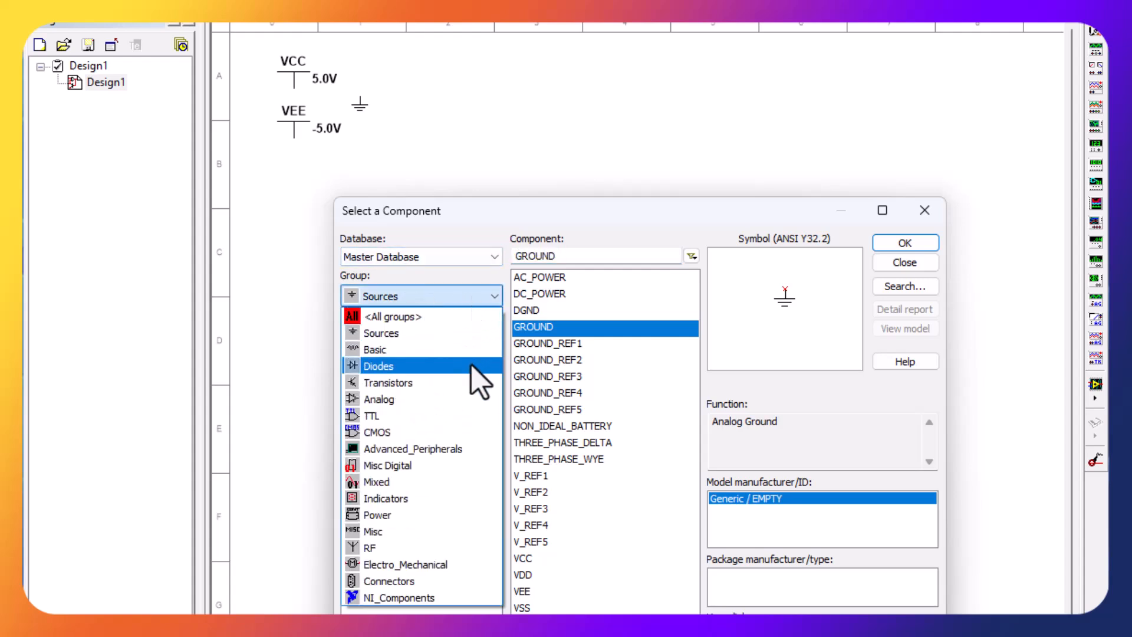
click(429, 353)
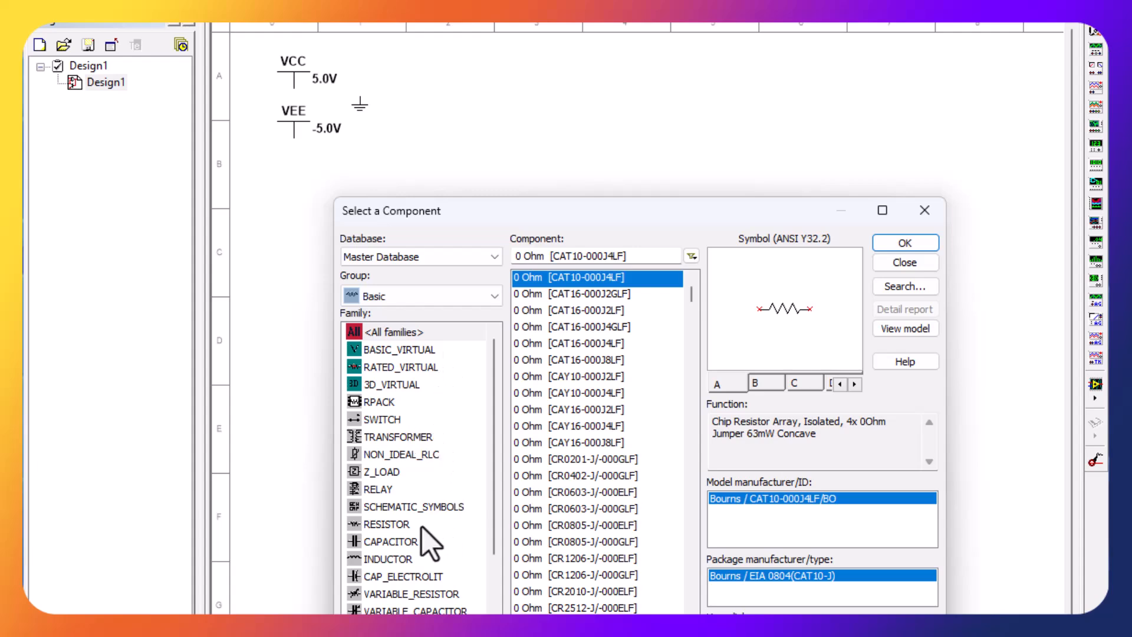
click(392, 524)
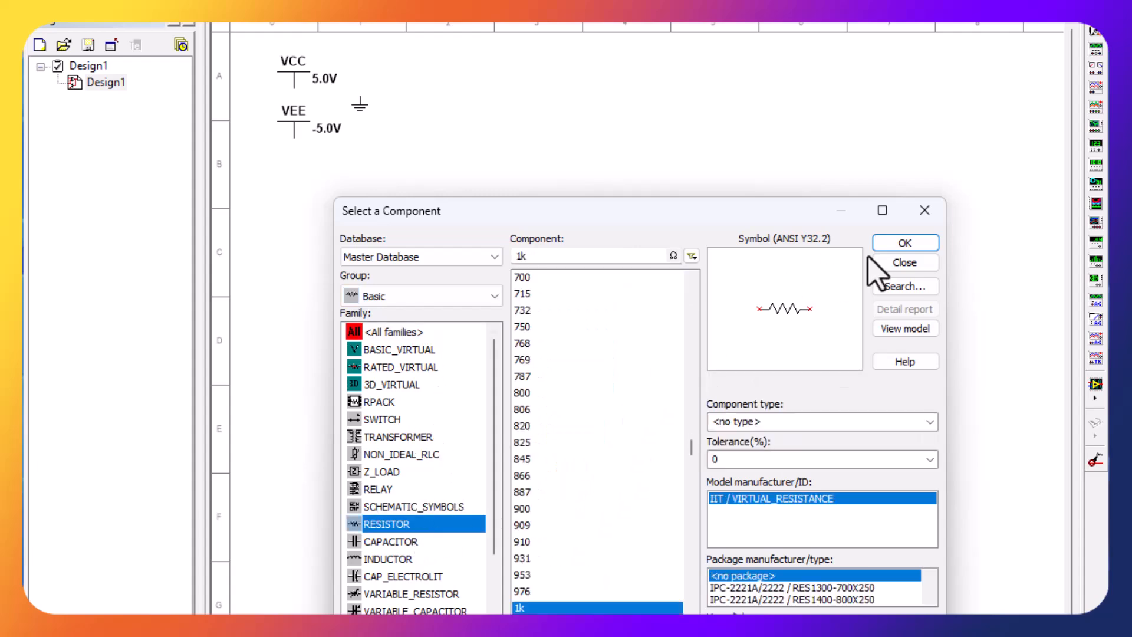
click(899, 243)
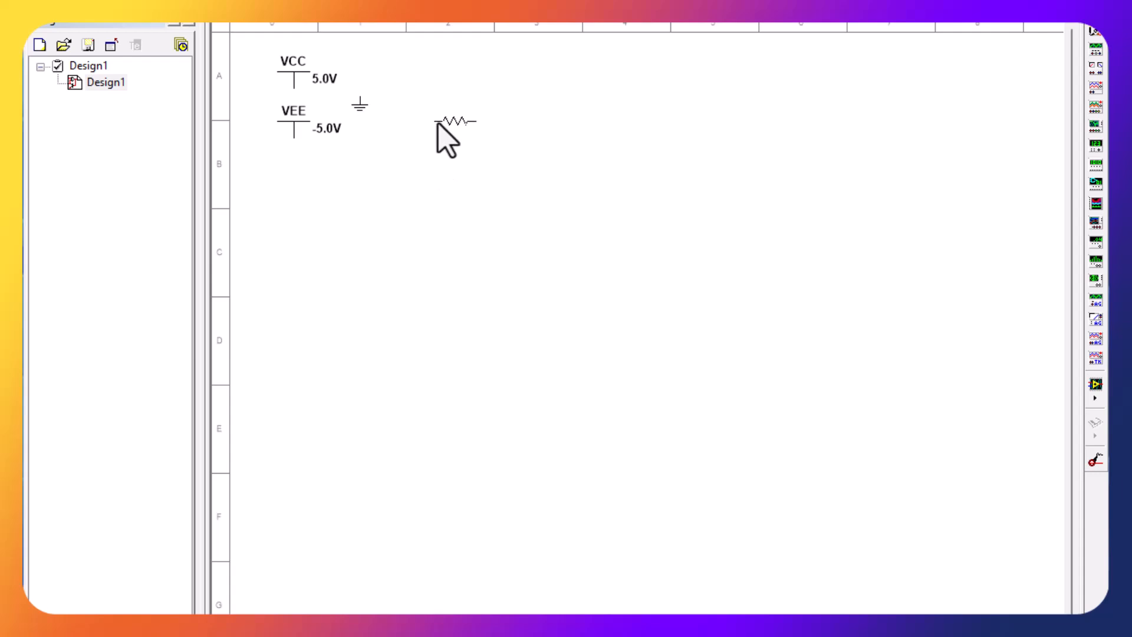
click(442, 134)
- Place a 10k resistor below and to the left of the 1k resistor
scroll(595, 413, down, 6)
scroll(571, 518, down, 20)
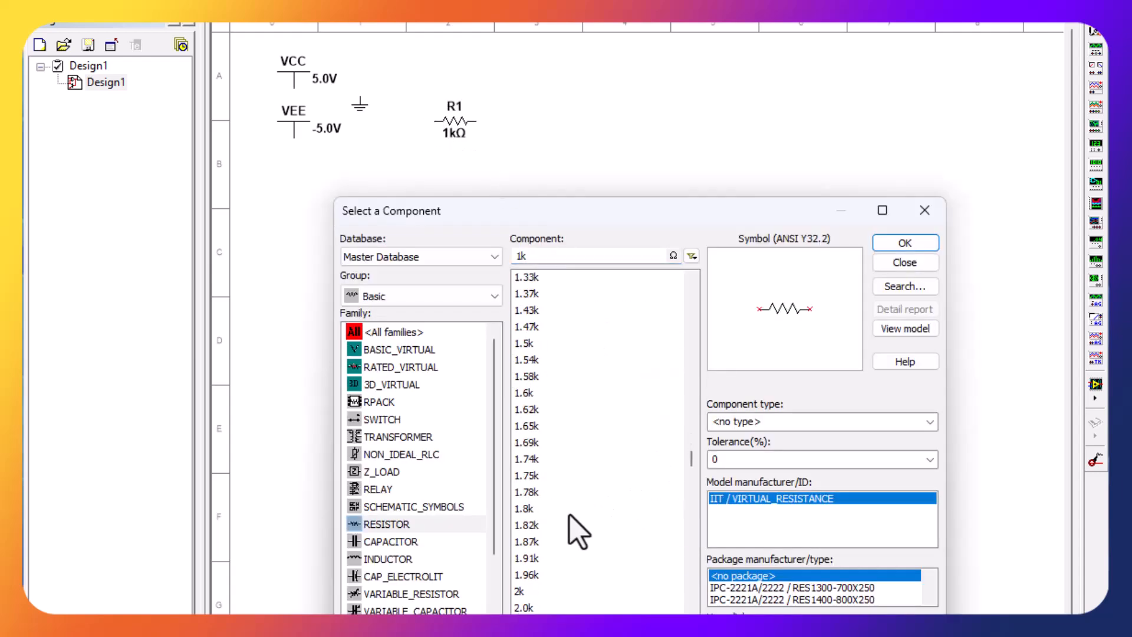
scroll(570, 518, down, 10)
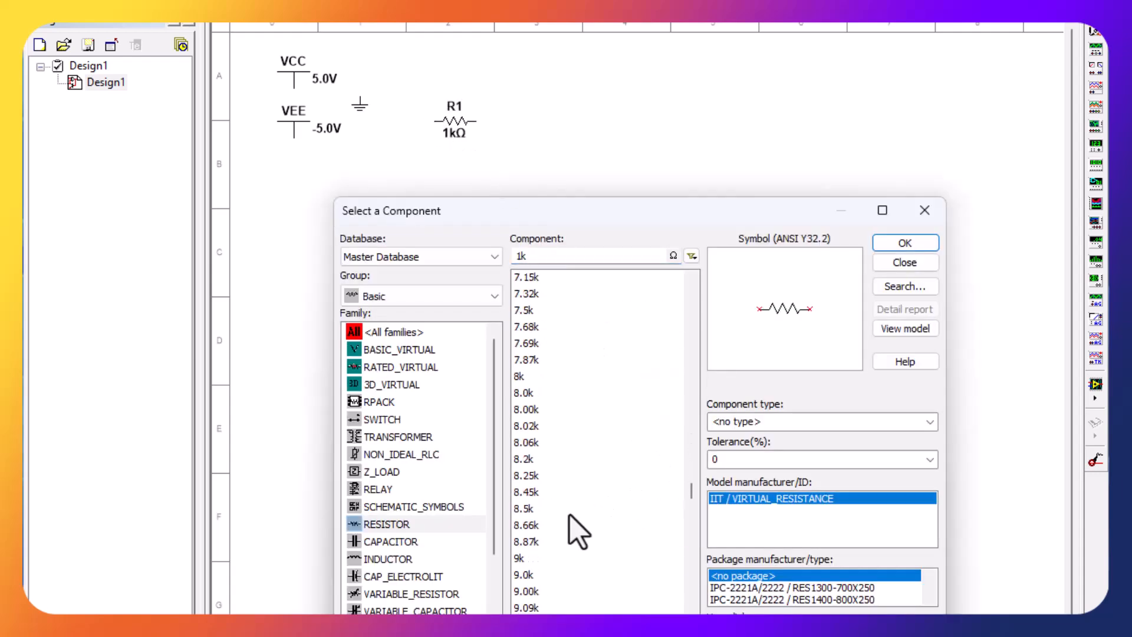
click(561, 444)
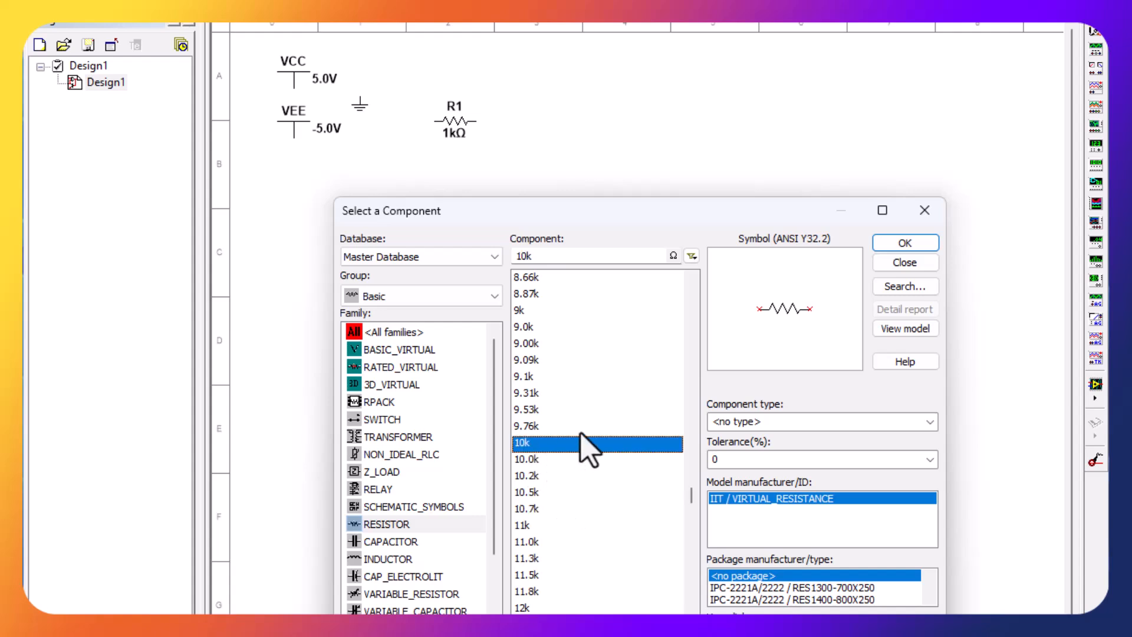
click(909, 240)
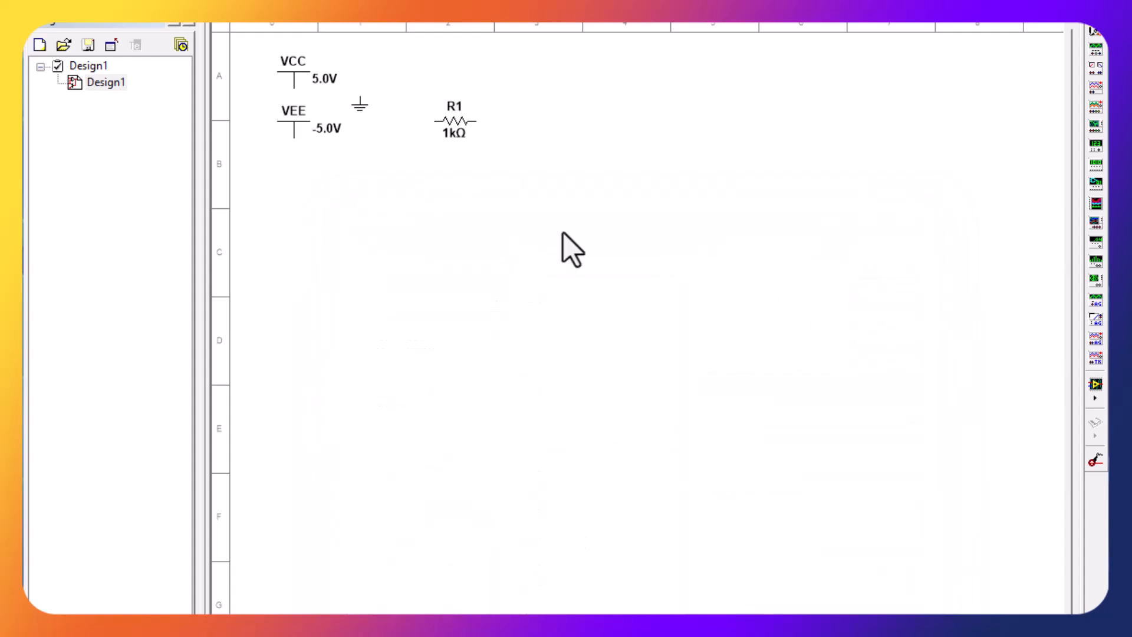
click(387, 158)
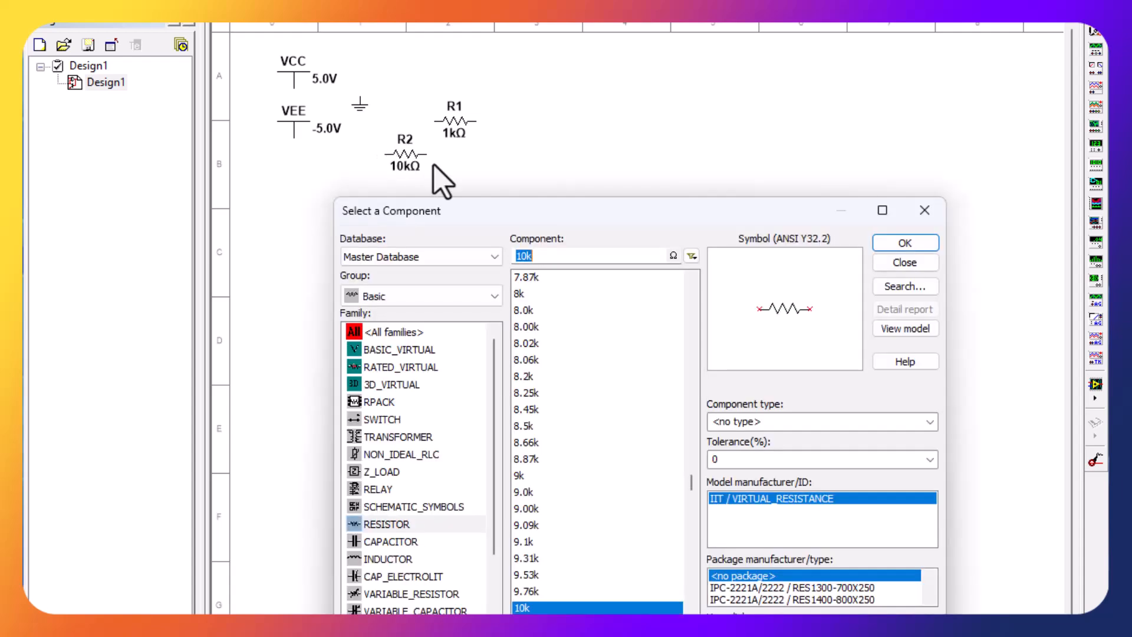
- Place a 741 op-amp from the Analog group's OPAMP family below the VEE supply and the resistors
click(399, 296)
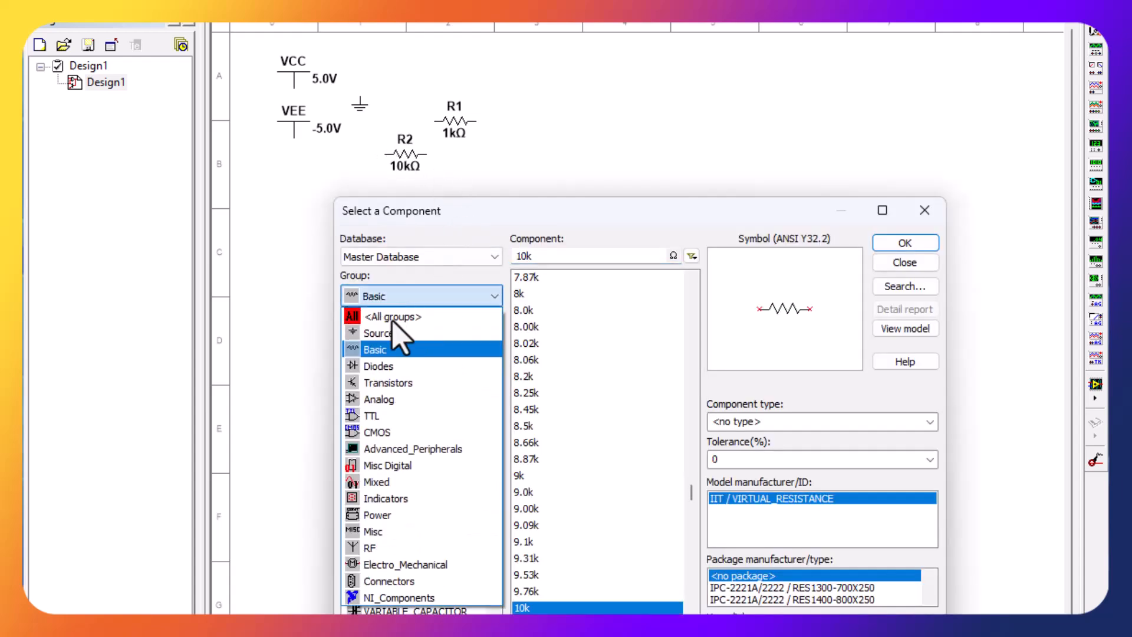
click(407, 400)
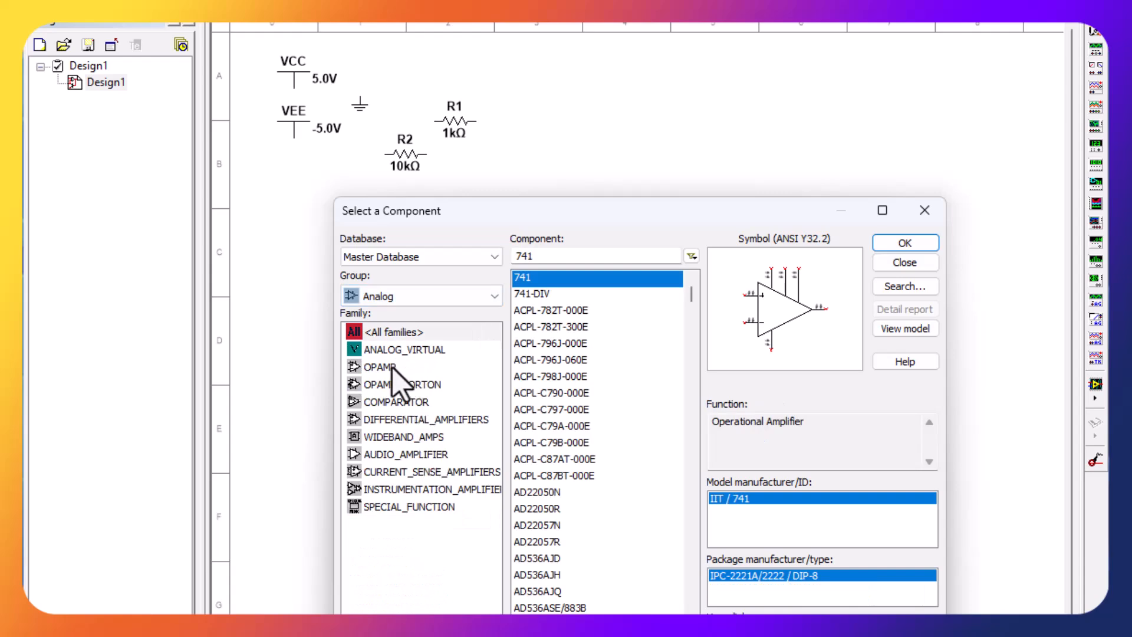
click(396, 367)
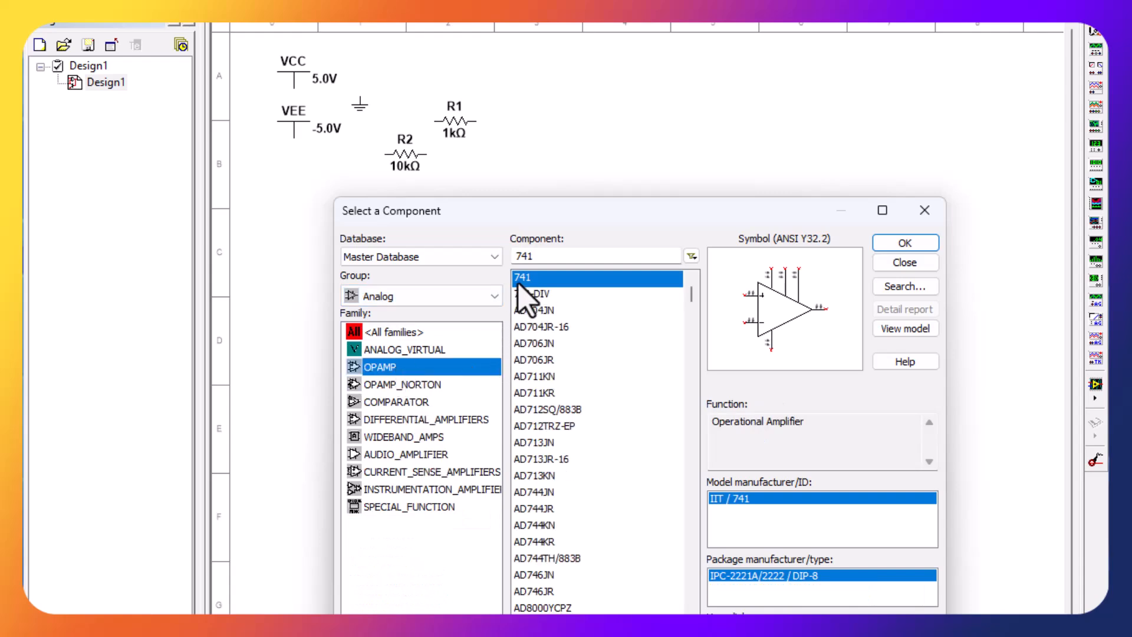
click(924, 243)
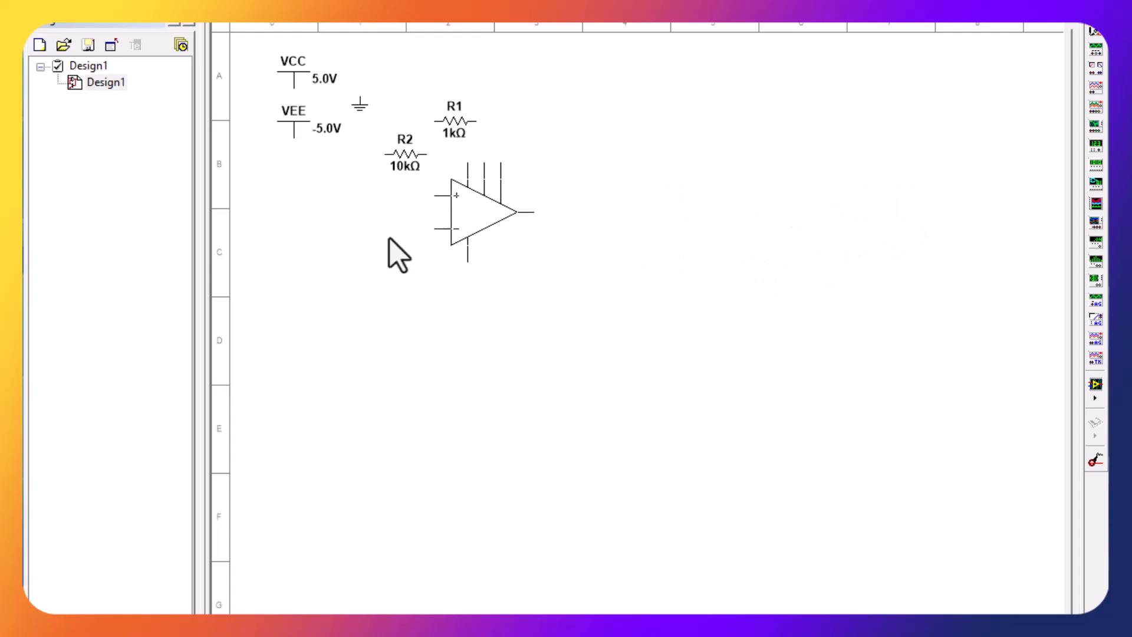
click(292, 266)
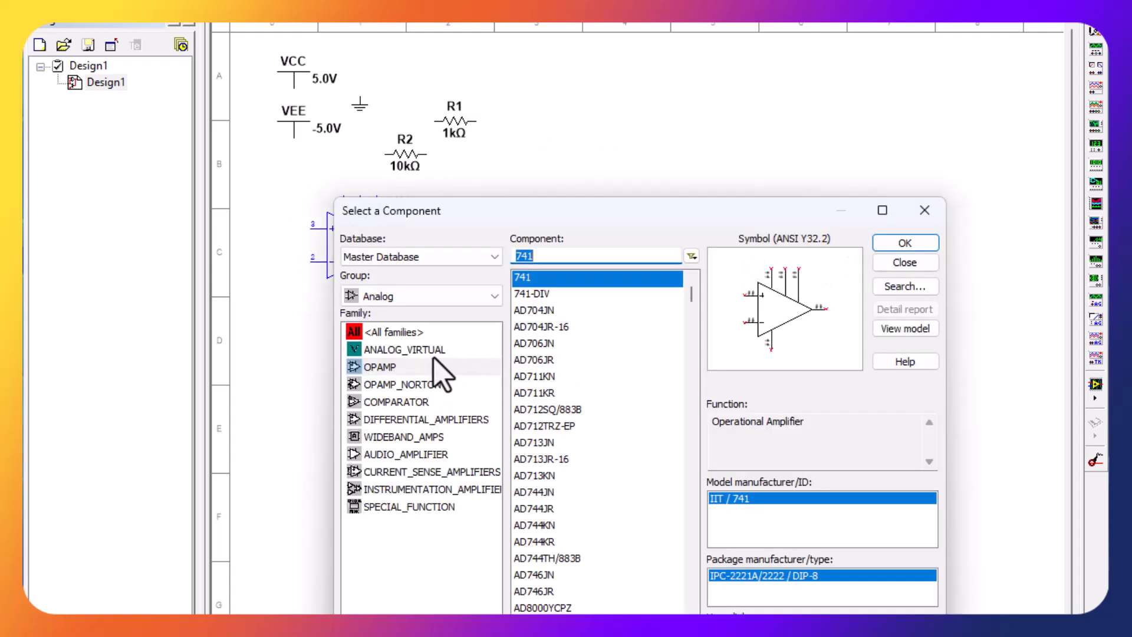
- Place an AC_VOLTAGE signal source to the right of the op-amp and finish selecting components
click(427, 301)
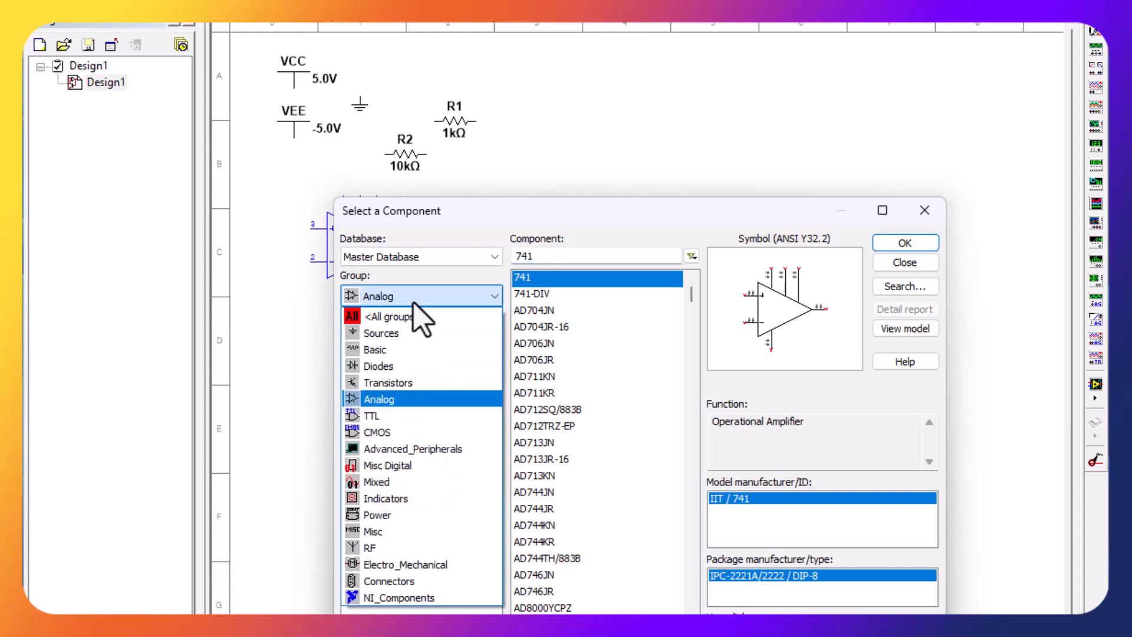
click(404, 330)
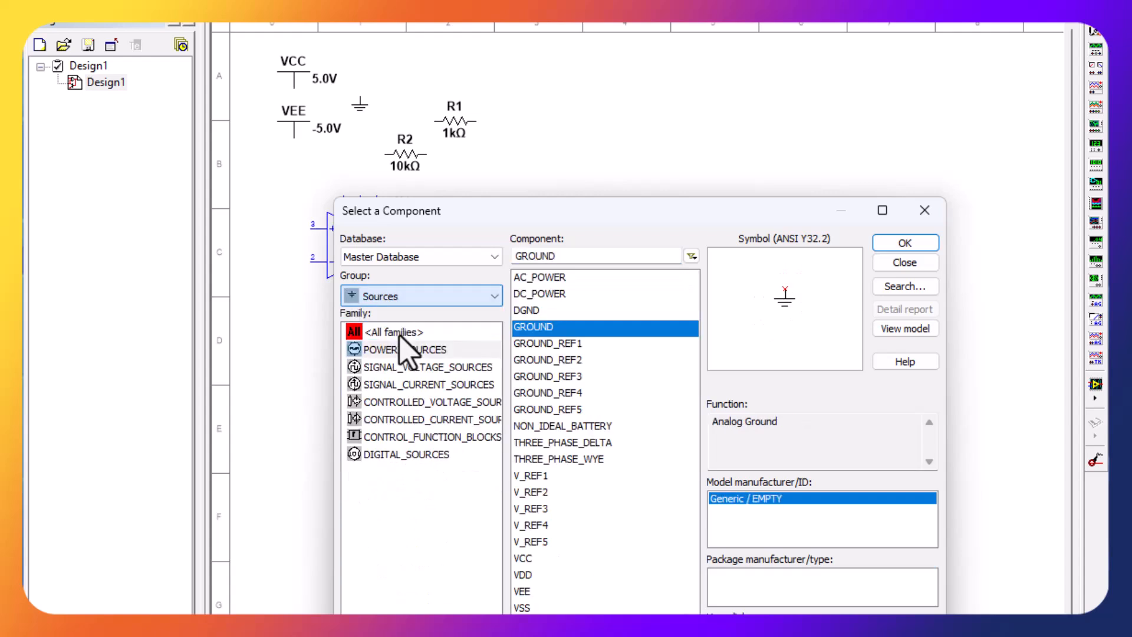
click(455, 367)
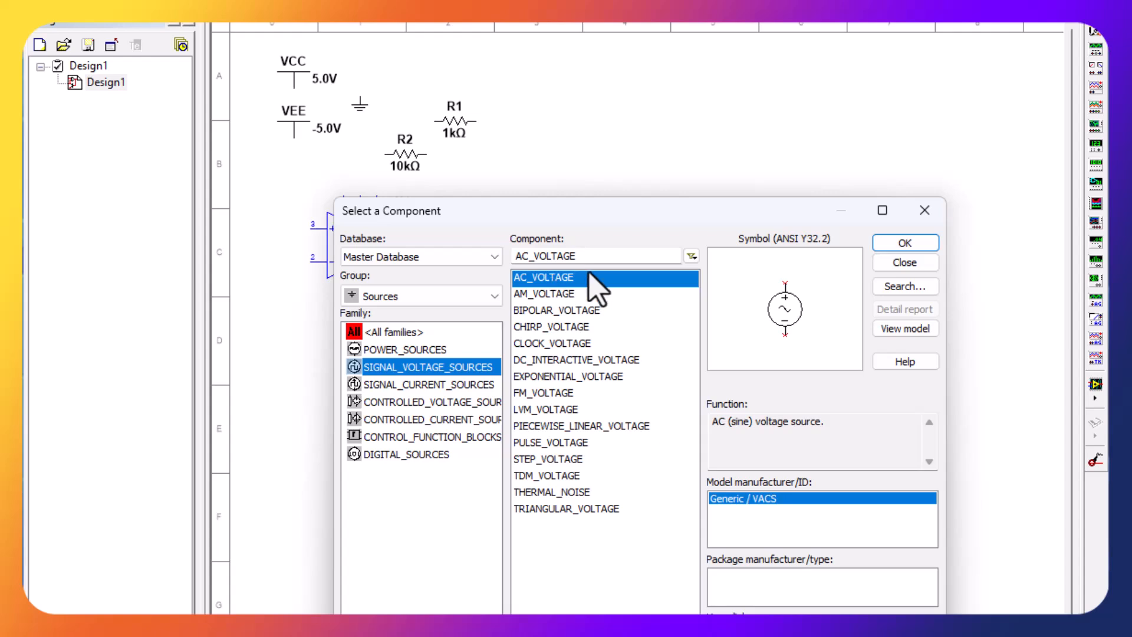
click(886, 245)
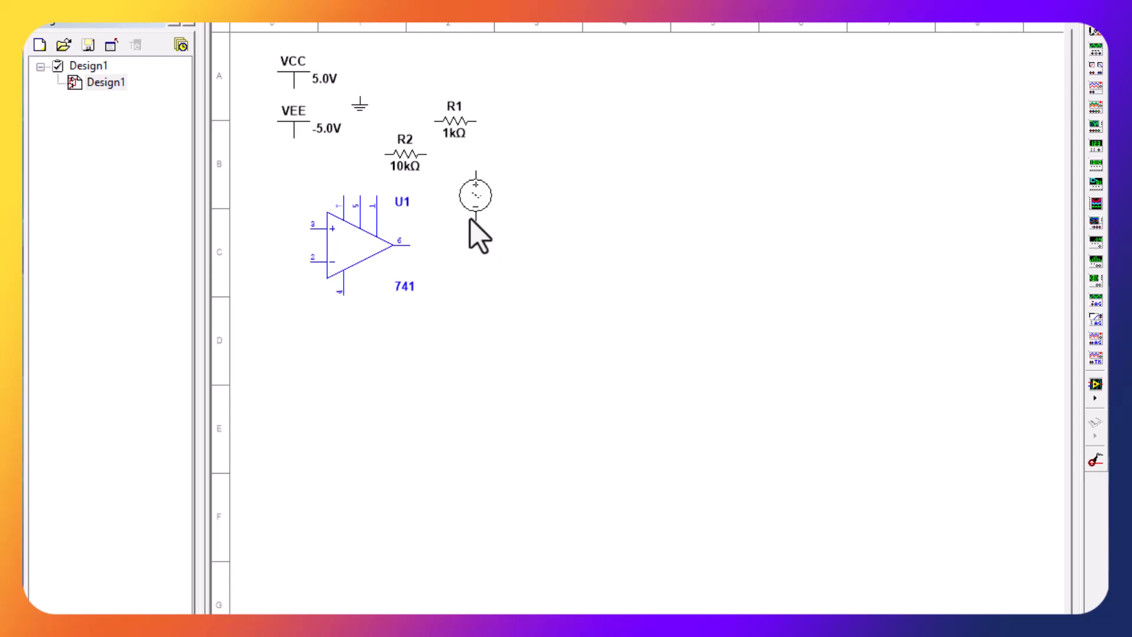
click(476, 232)
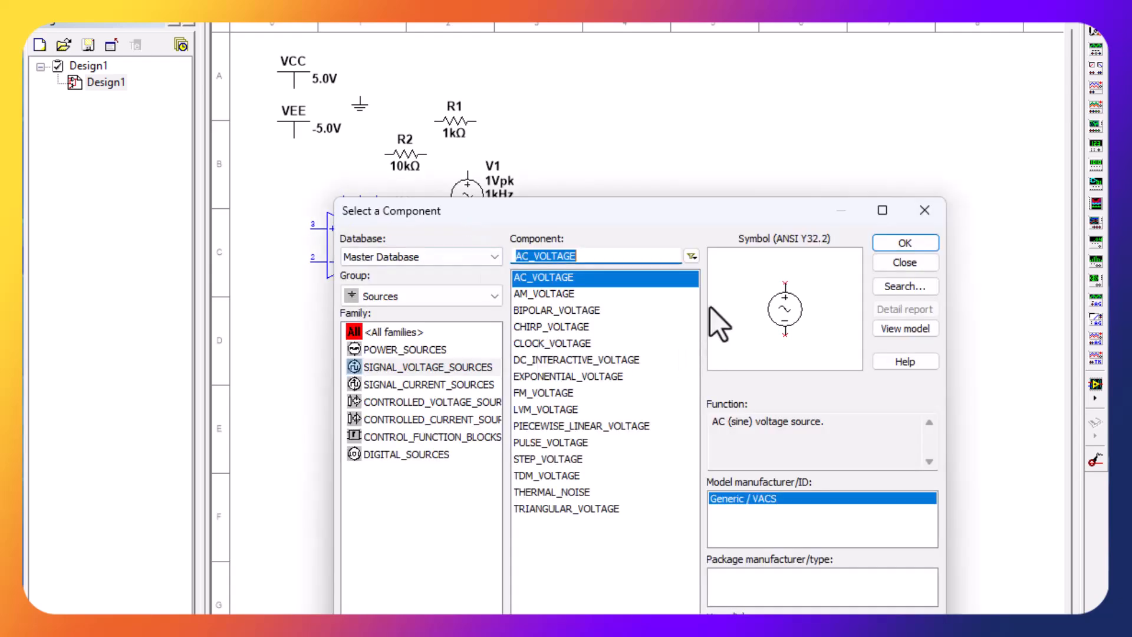
click(924, 211)
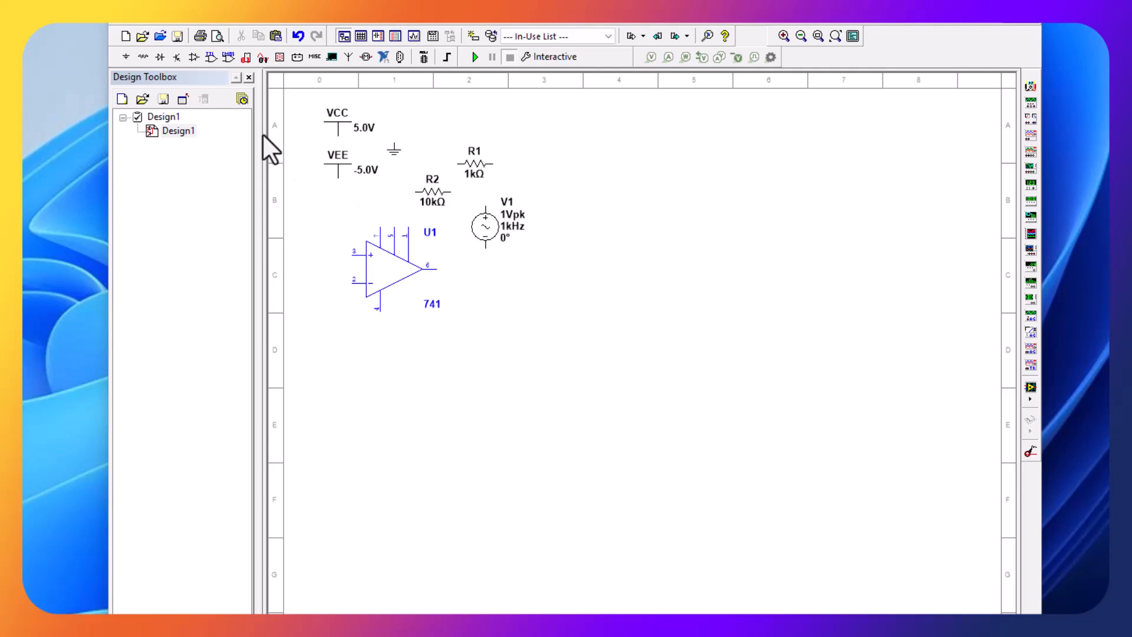
- Flip the 741 op-amp vertically and shift it slightly left, away from the AC source
click(197, 22)
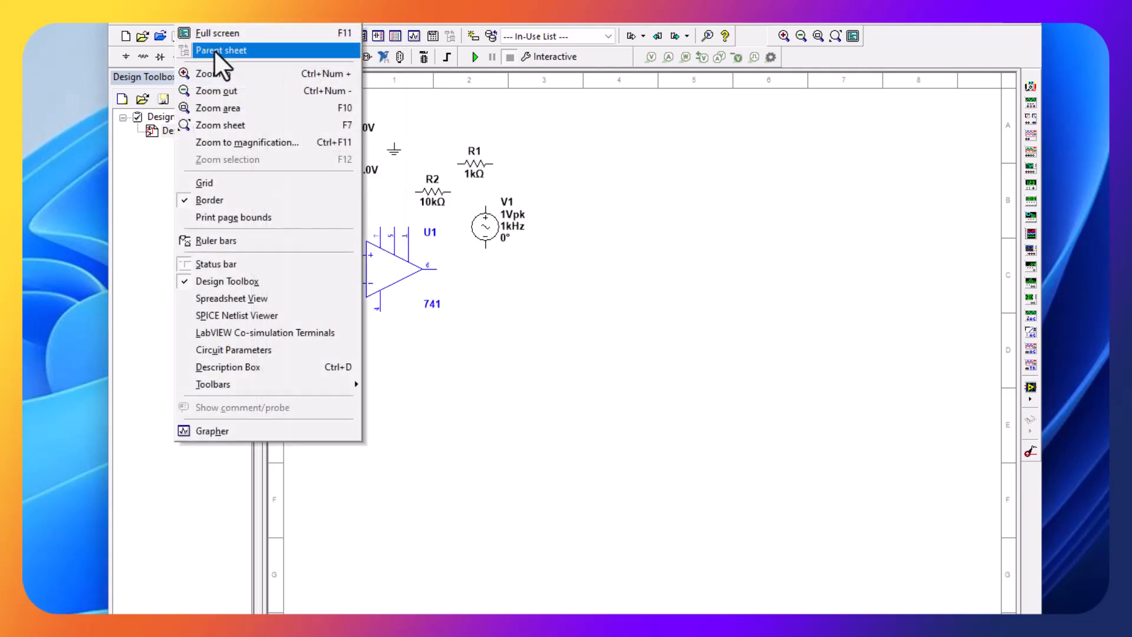
click(227, 110)
drag(379, 289, 570, 347)
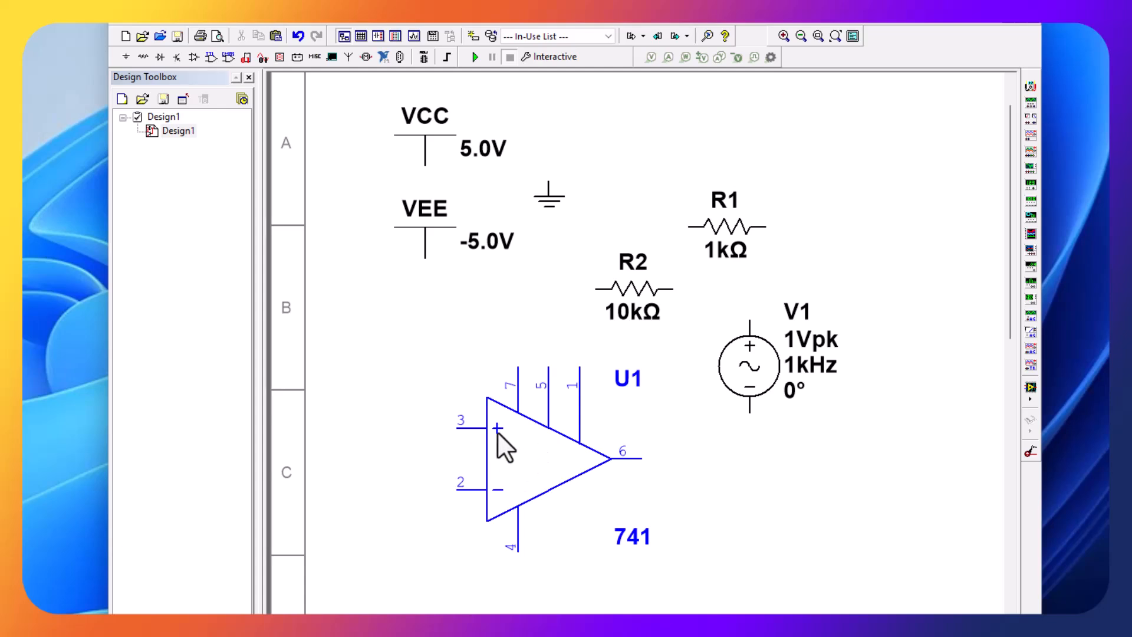
right_click(532, 468)
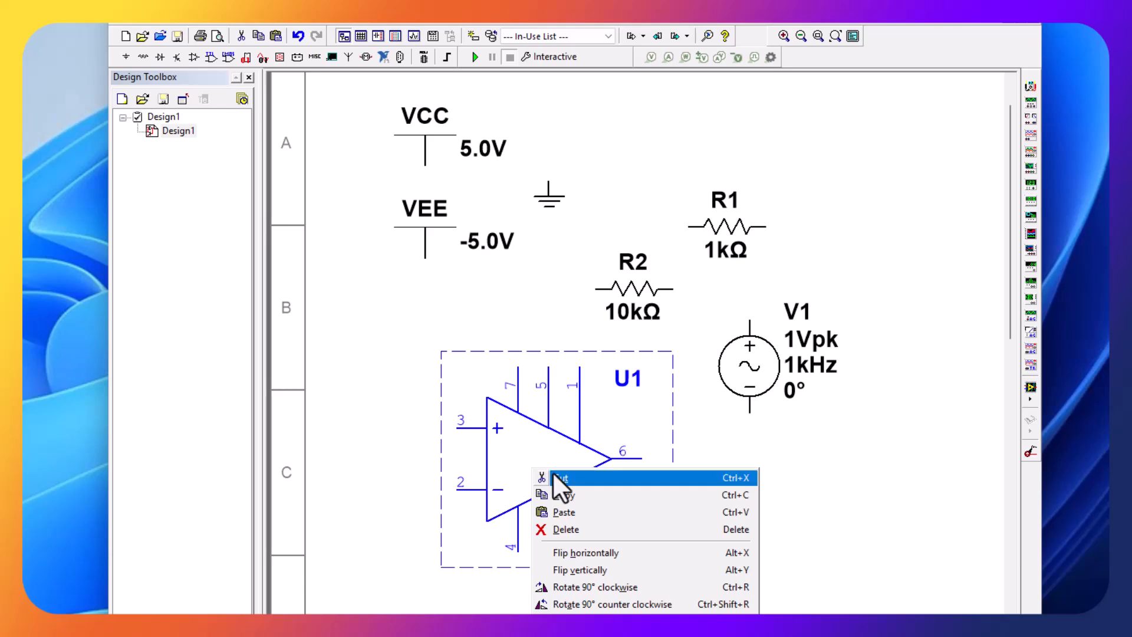
click(579, 568)
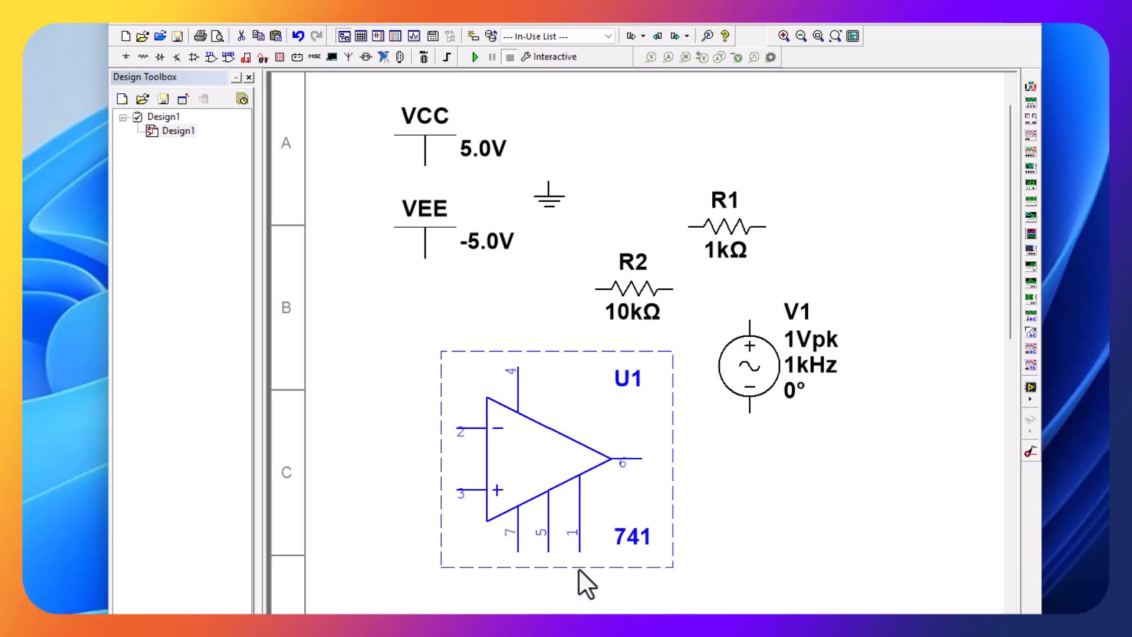
click(709, 516)
drag(503, 495, 458, 495)
click(716, 465)
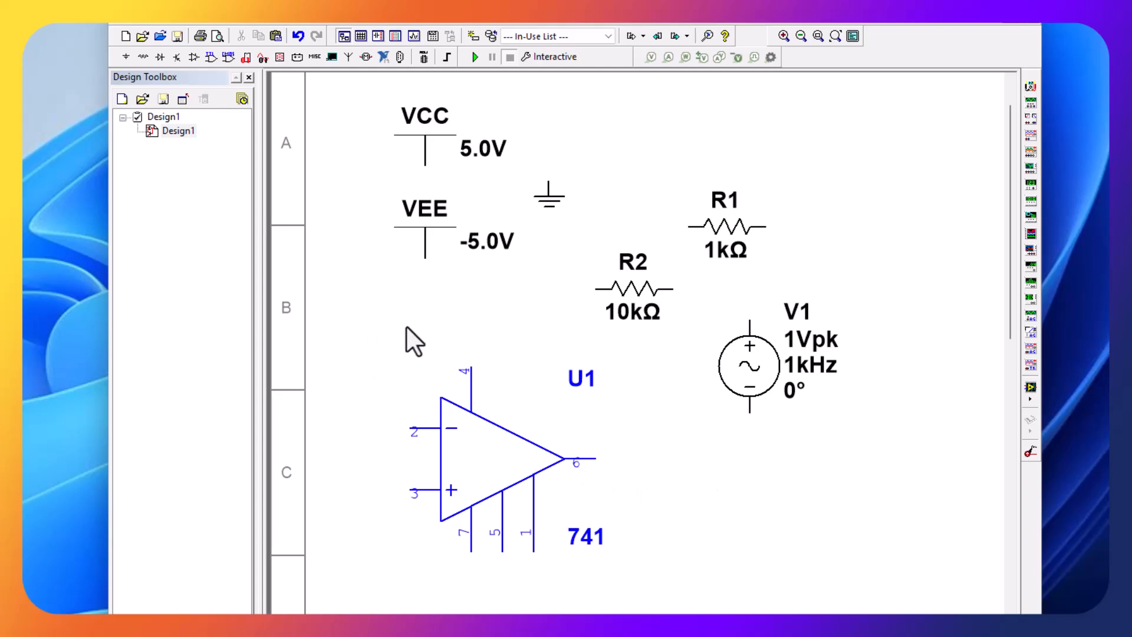
- Connect the VEE supply above the op-amp to pin 4, and the vertically flipped VCC supply below it to pin 7
click(424, 231)
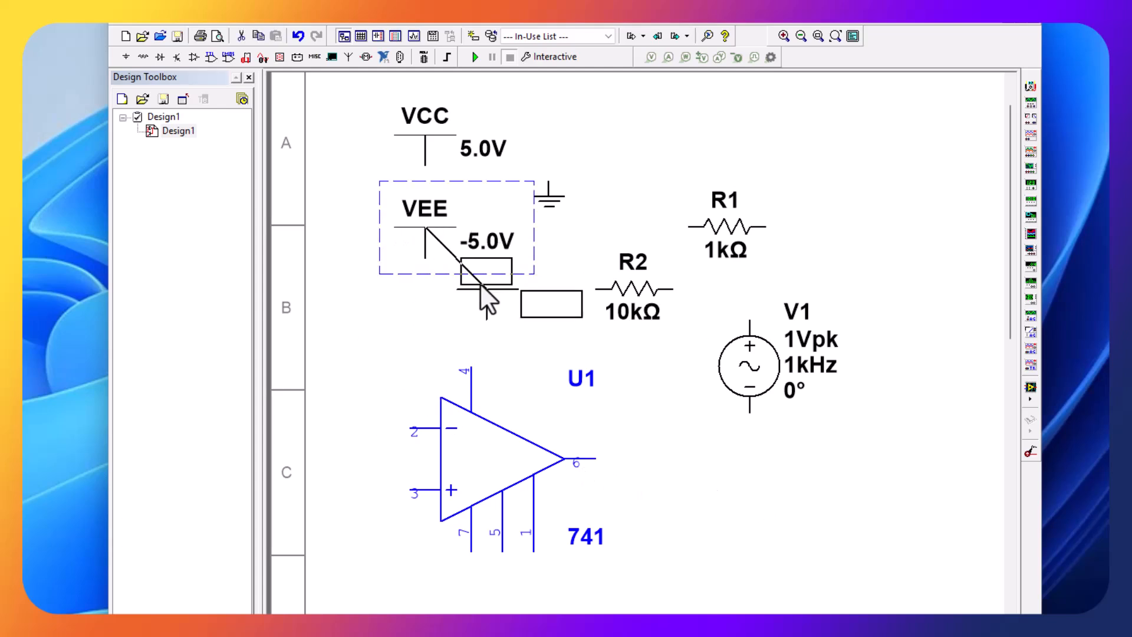
drag(472, 333, 460, 284)
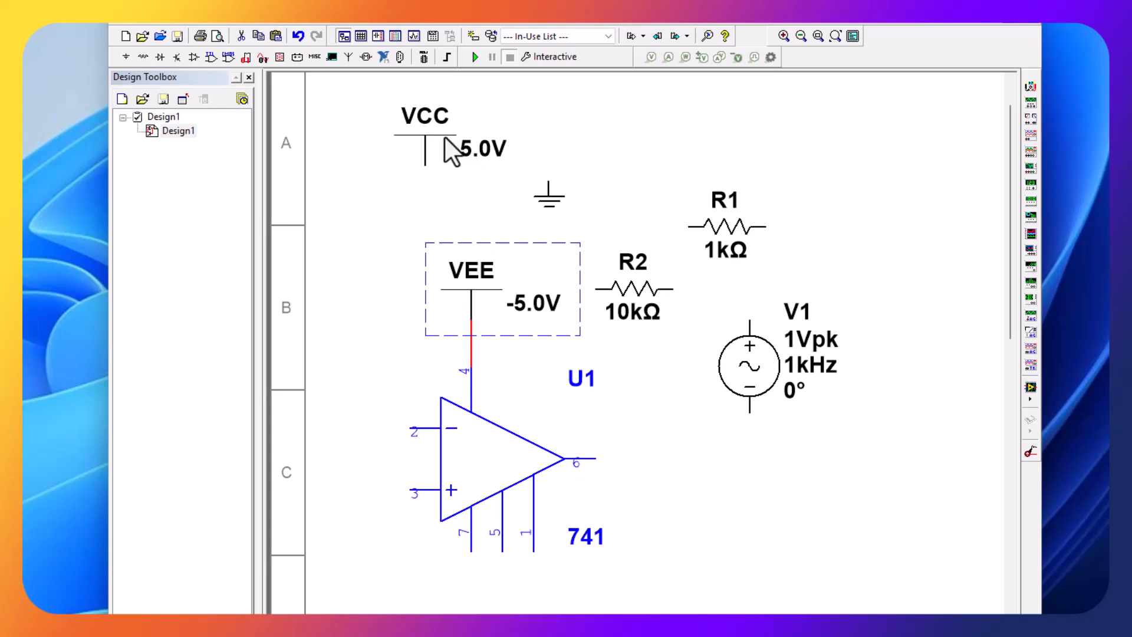
click(413, 134)
right_click(412, 133)
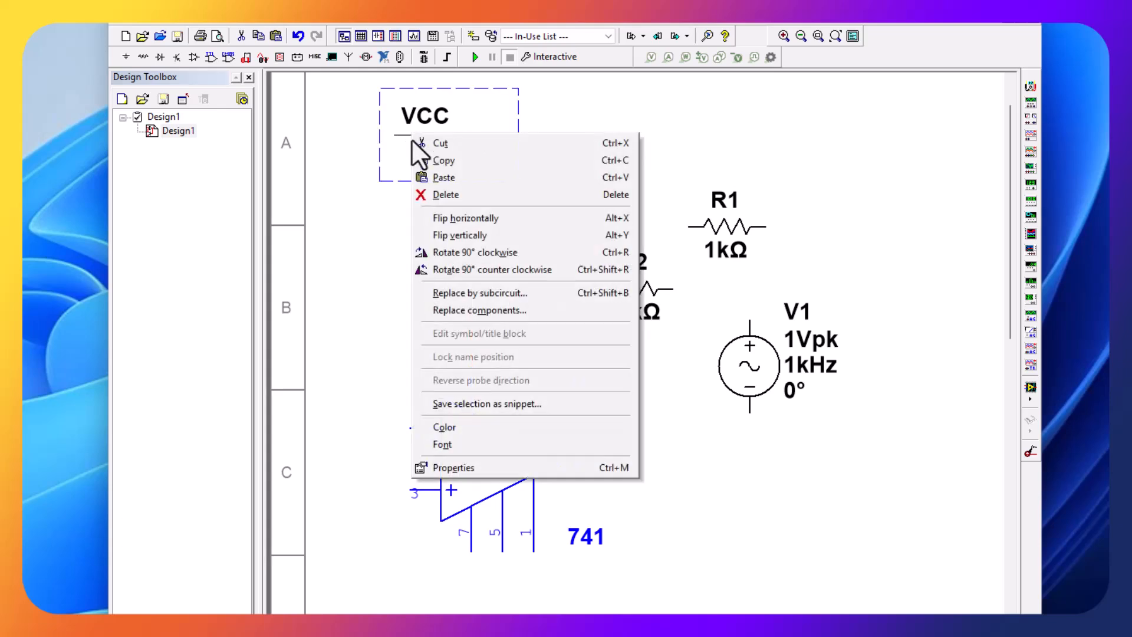
click(444, 234)
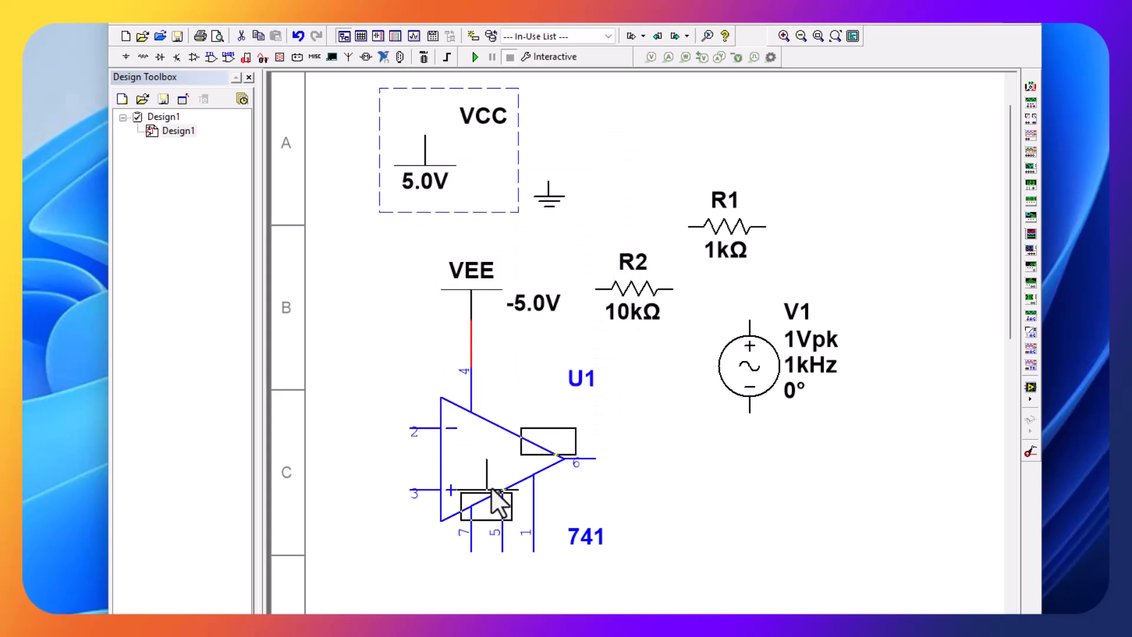
drag(490, 487, 475, 599)
click(655, 490)
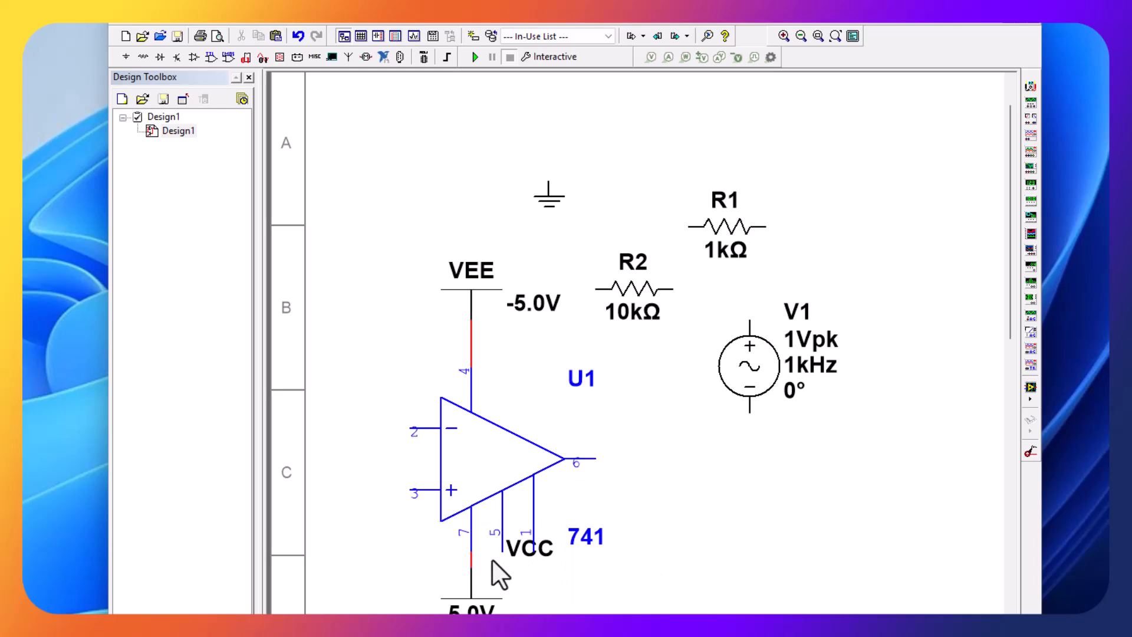
- Set the VEE supply voltage to -12.0 V and the VCC supply voltage to 12.0 V
double_click(465, 285)
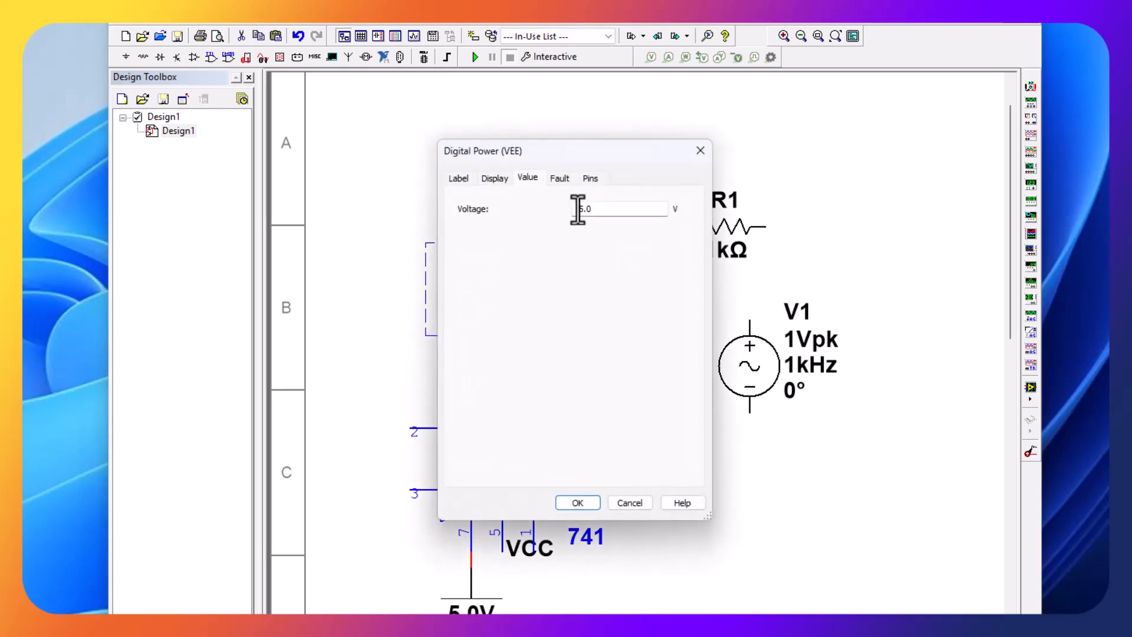
click(578, 210)
click(569, 501)
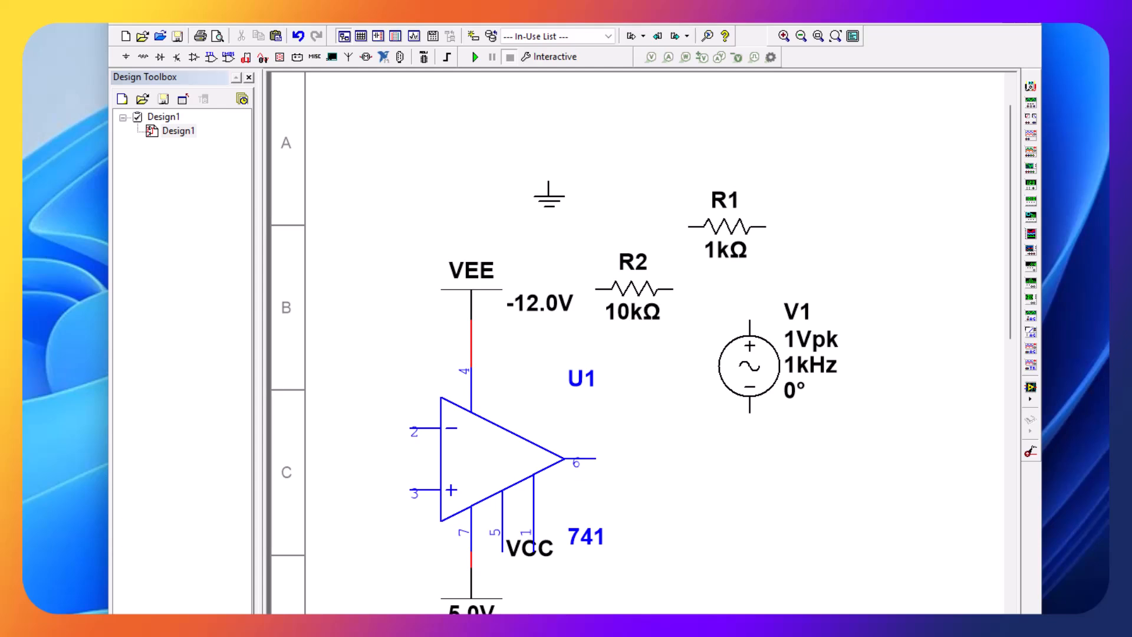
double_click(495, 608)
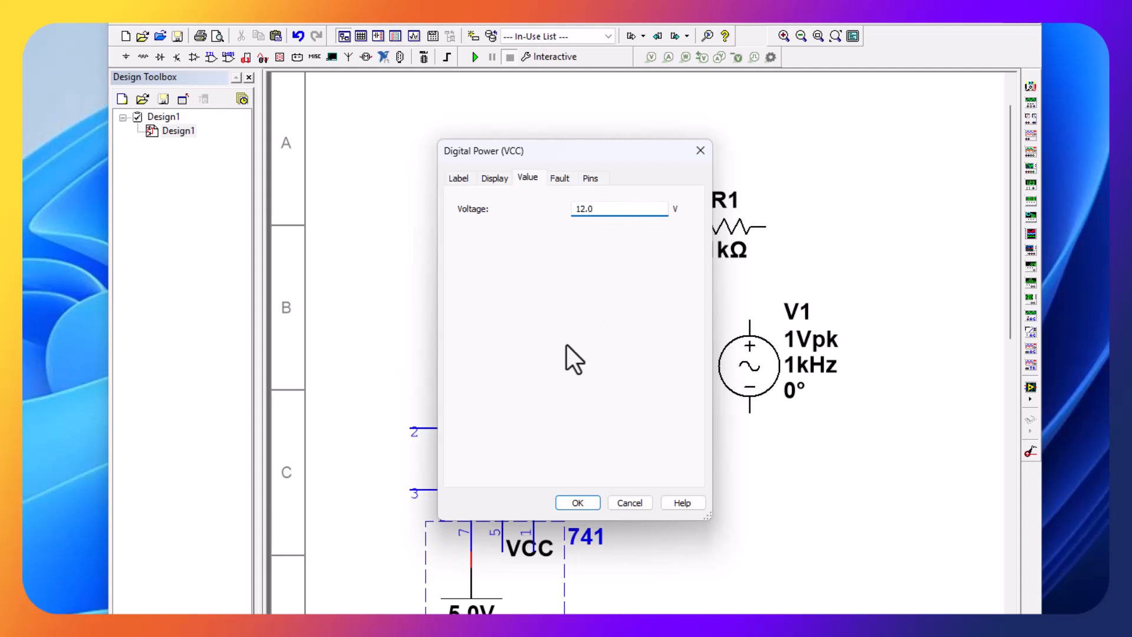
click(571, 504)
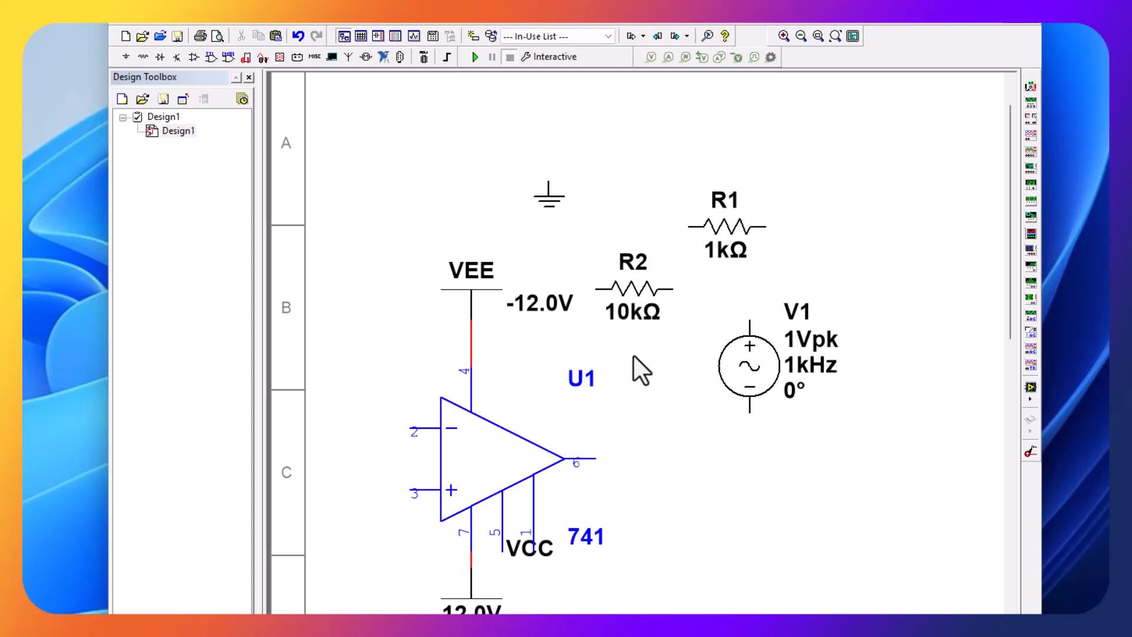
- Move the 10k resistor up and left of the VEE supply, and the 1k resistor in line with op-amp pin 2
drag(636, 299, 400, 217)
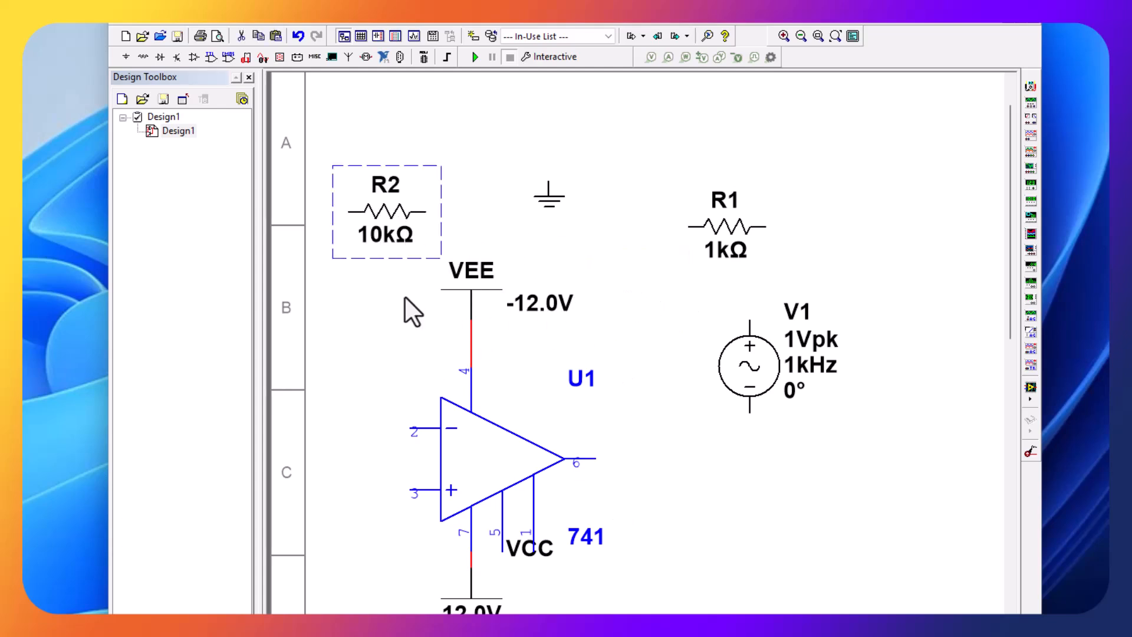
click(725, 250)
drag(726, 251, 386, 435)
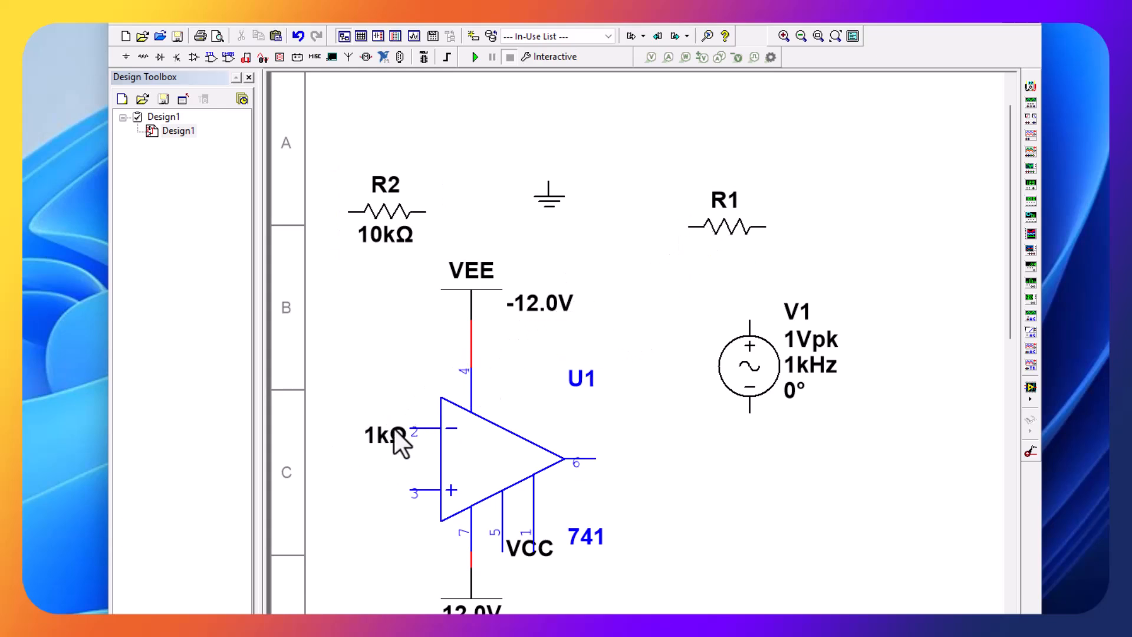
drag(384, 446, 345, 452)
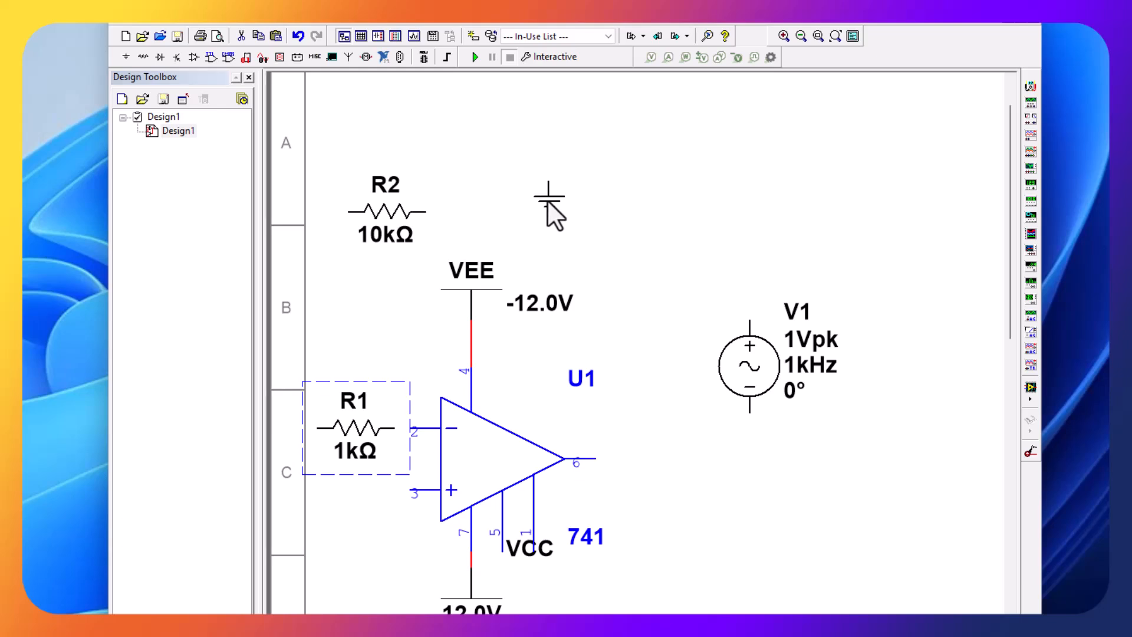
- Move the ground symbol below the AC source and connect it to the source's negative terminal
drag(547, 203, 598, 331)
drag(745, 442, 763, 476)
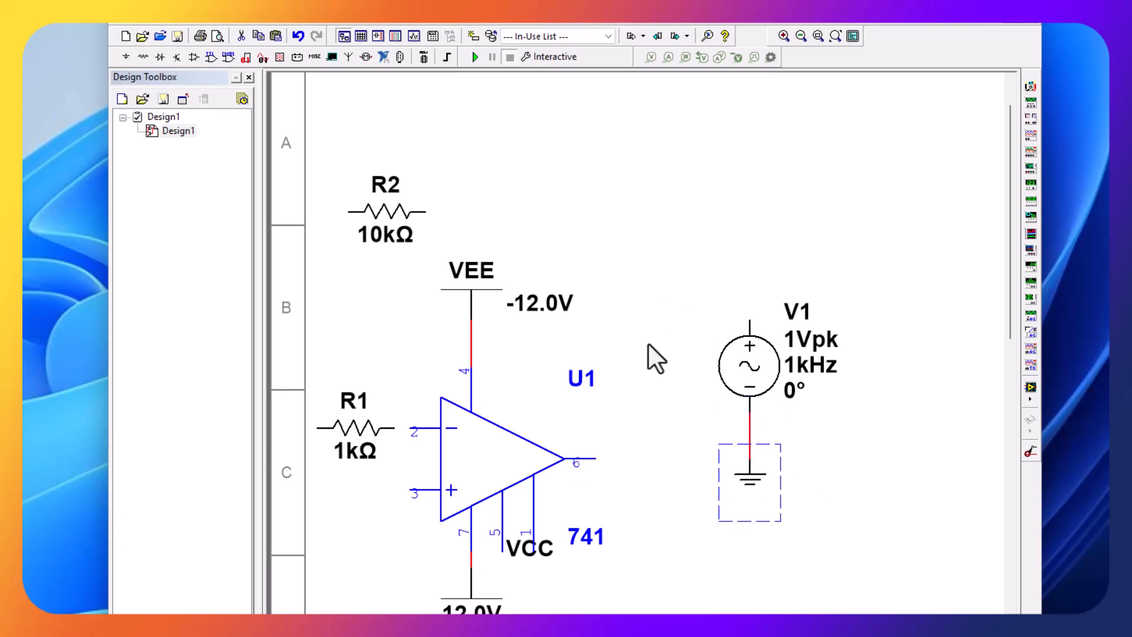
- Select the whole circuit and move it down and right on the sheet, freeing space to its left
scroll(636, 342, right, 1)
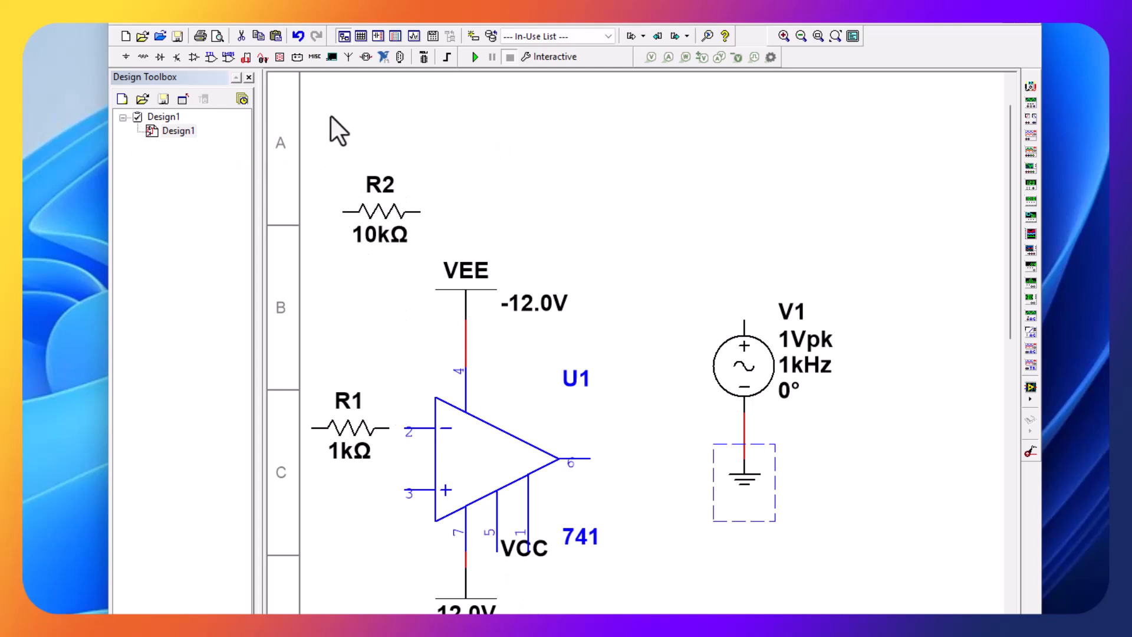
drag(289, 117, 881, 442)
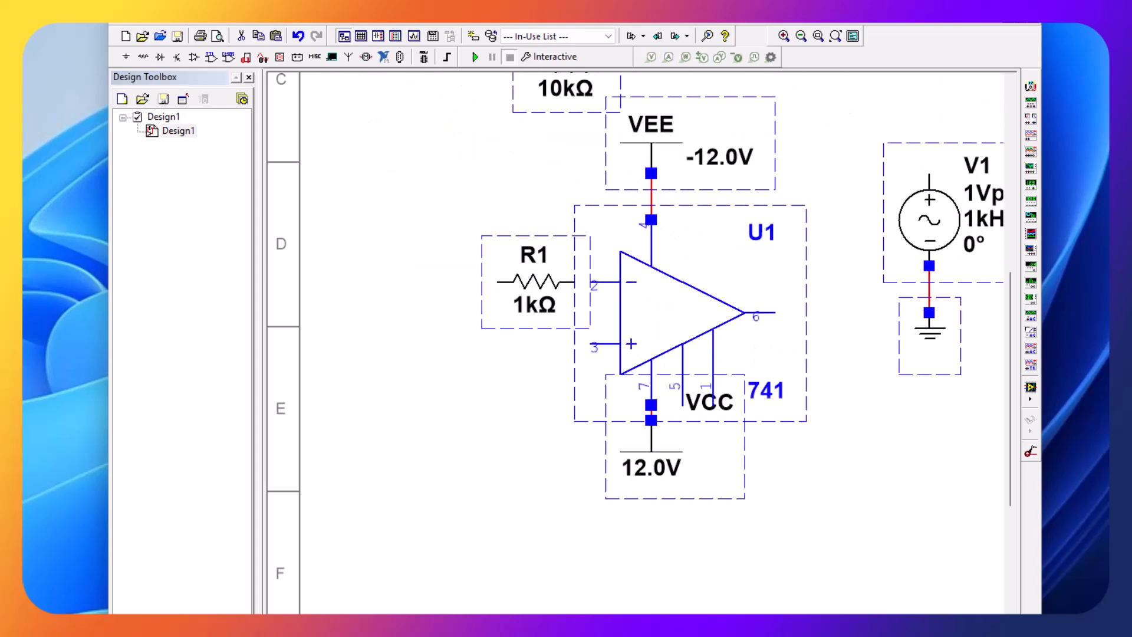
drag(569, 625, 623, 625)
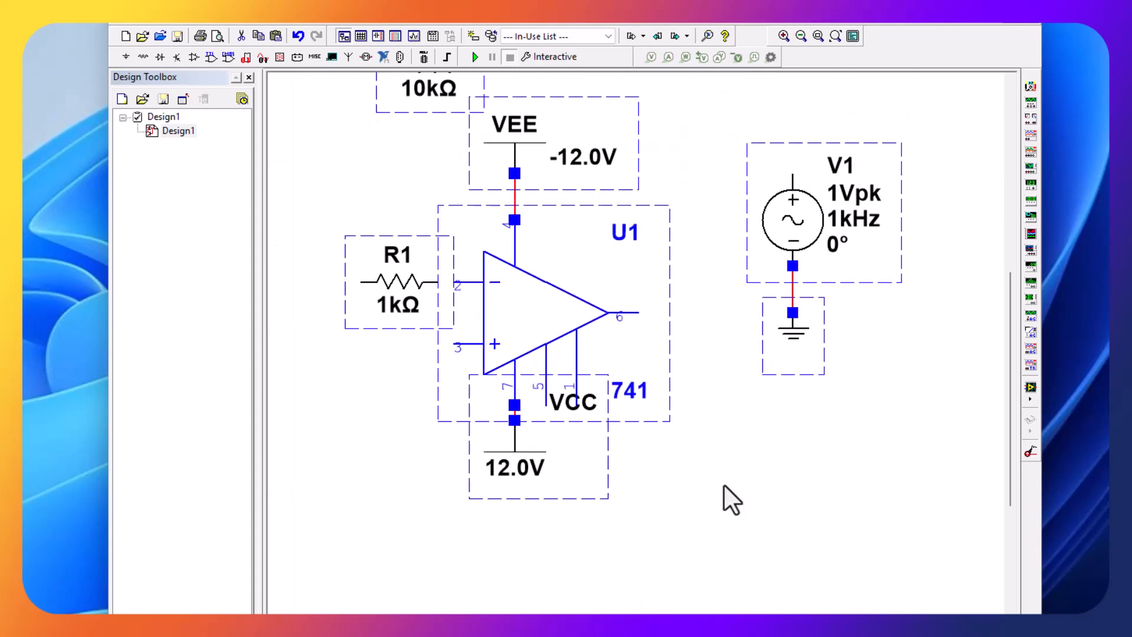
drag(1013, 360, 1001, 316)
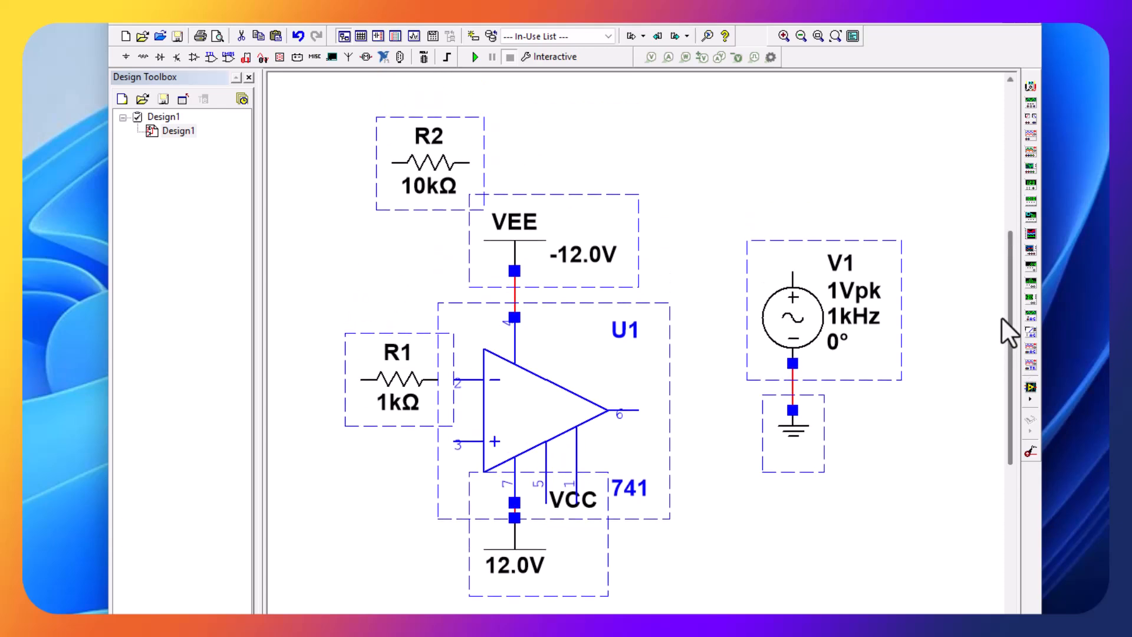
click(657, 156)
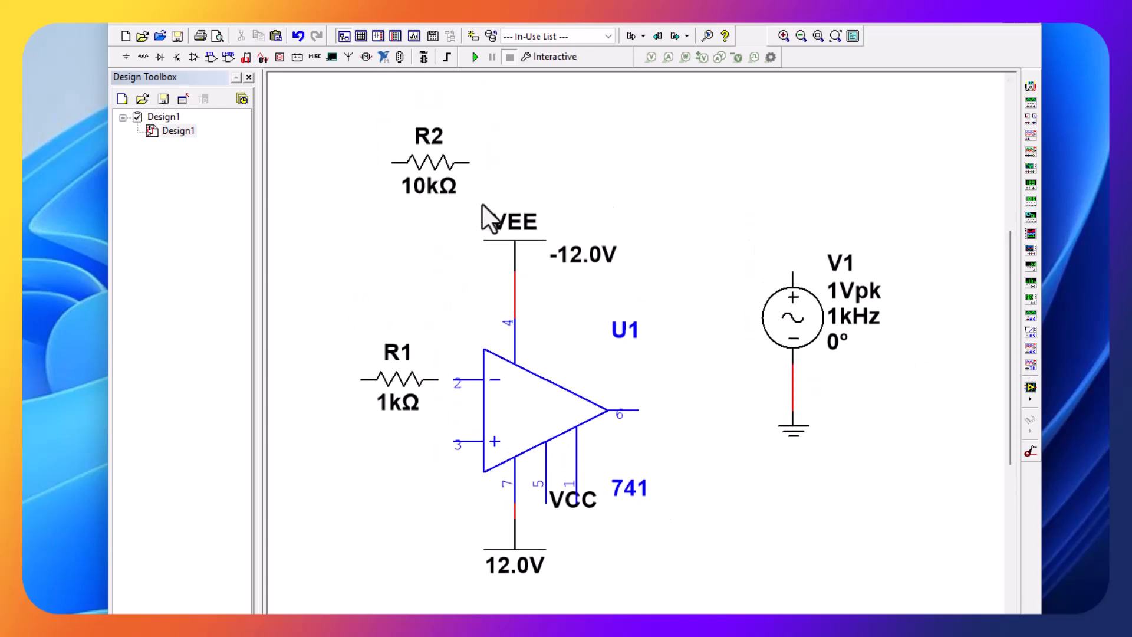
- Wire the 10k resistor's right end to op-amp output pin 6, routed clear of the U1 label, and the 1k resistor to pin 2
click(469, 162)
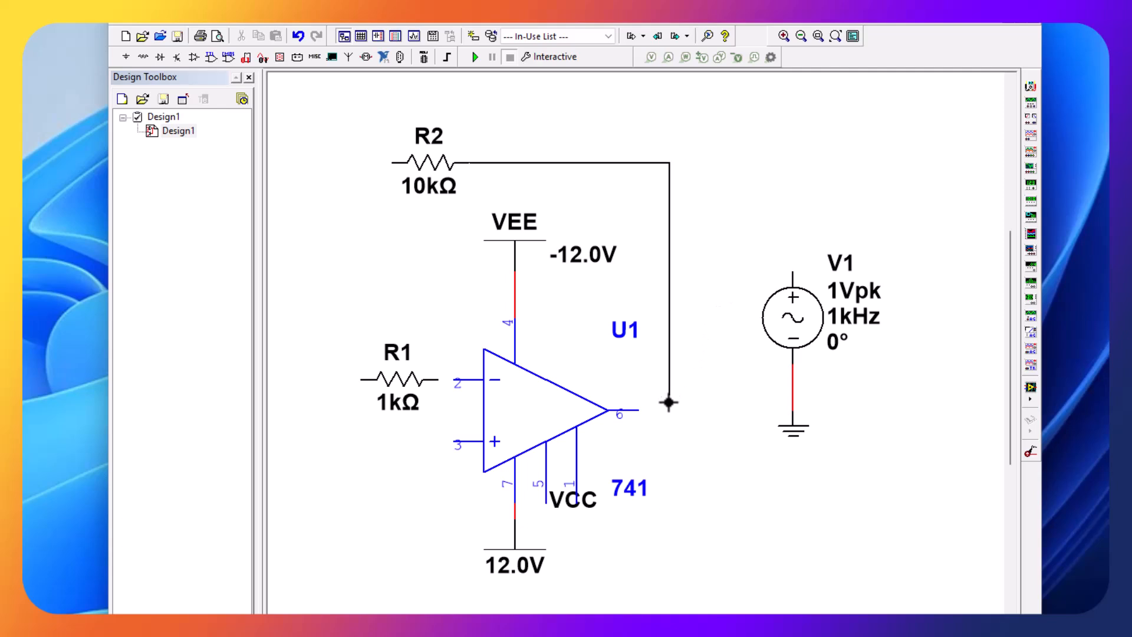
click(633, 415)
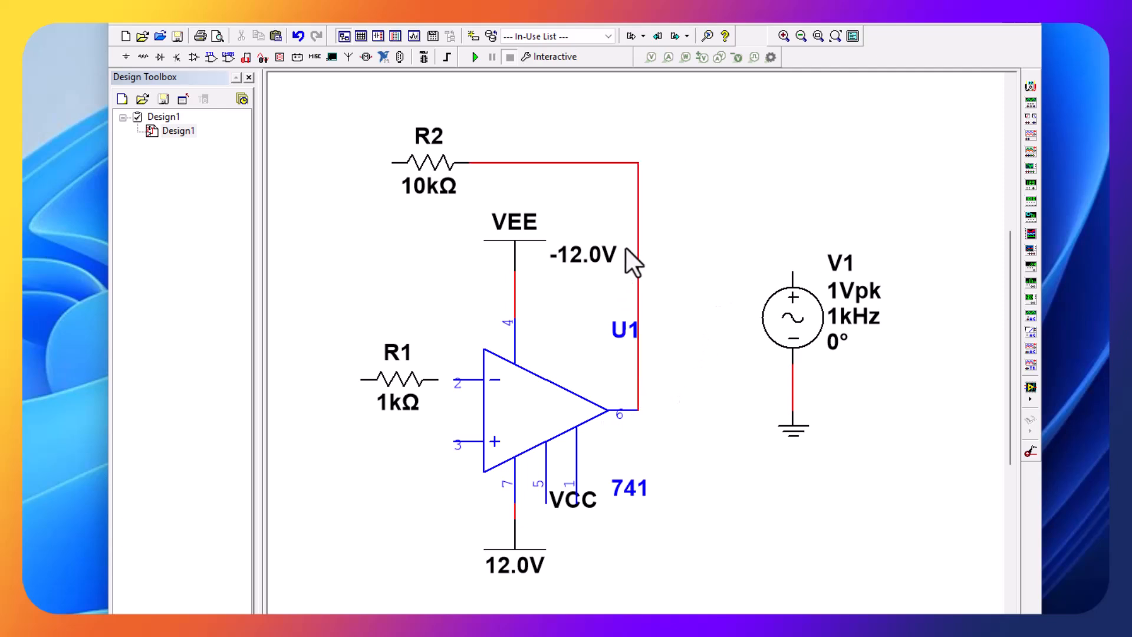
drag(639, 246, 670, 250)
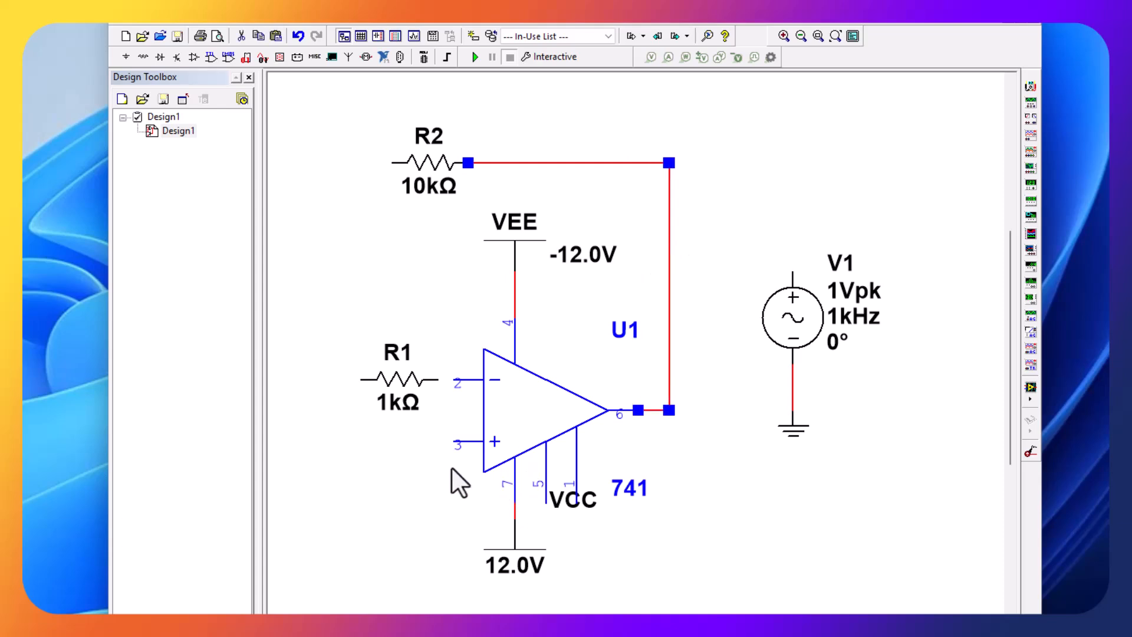
click(438, 381)
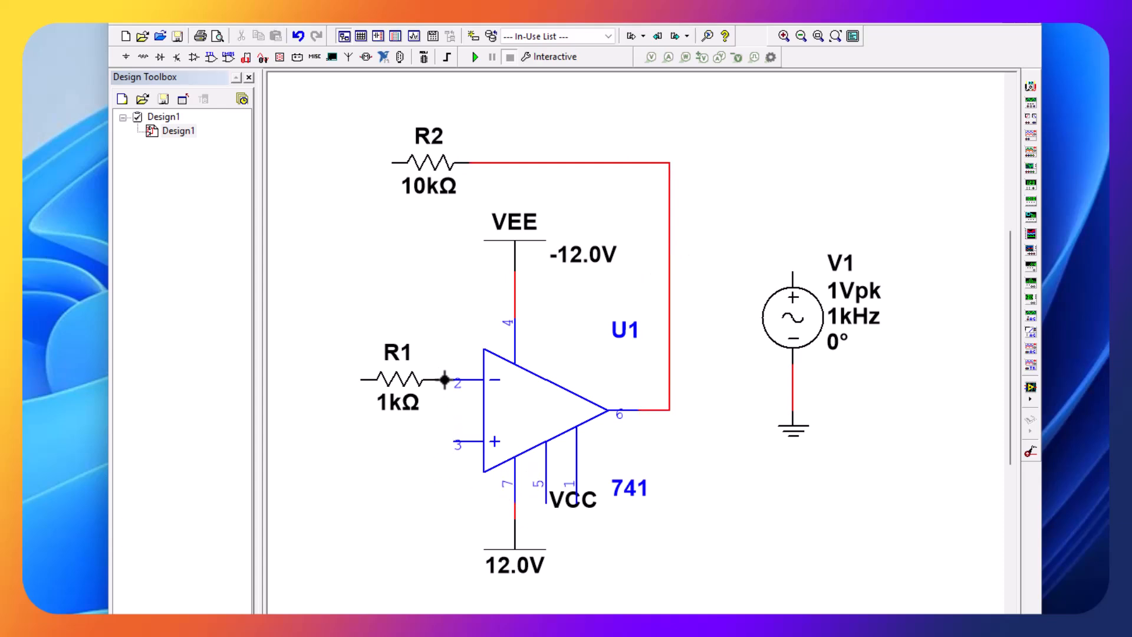
click(460, 383)
- Place a copy of the AC source's ground symbol below and left of the op-amp and wire it to non-inverting input pin 3
click(794, 434)
right_click(795, 432)
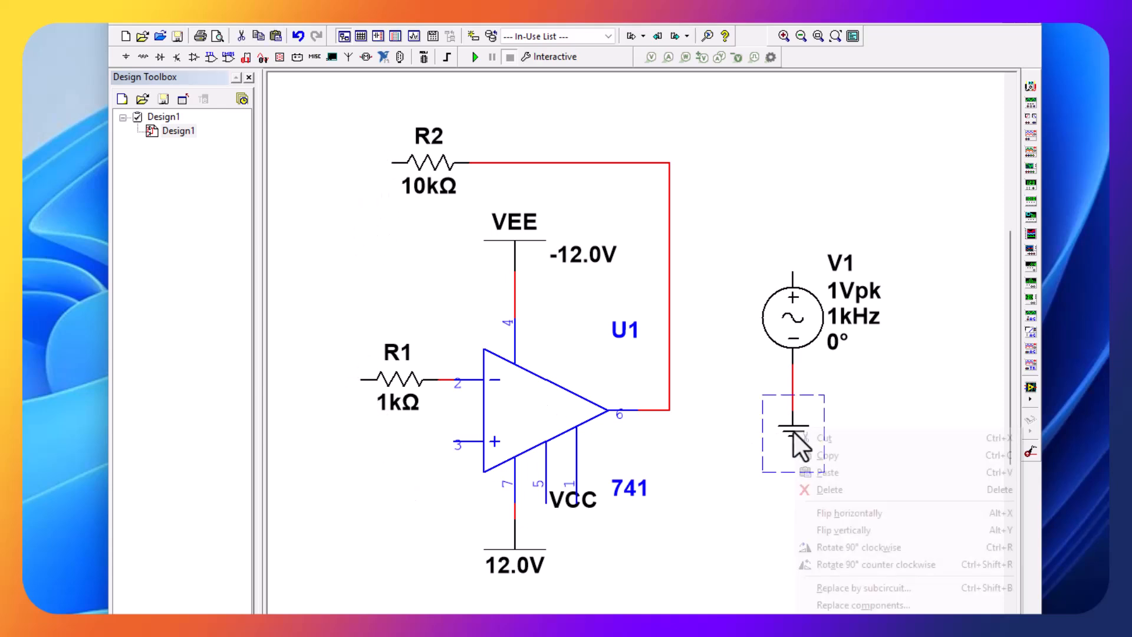
click(814, 456)
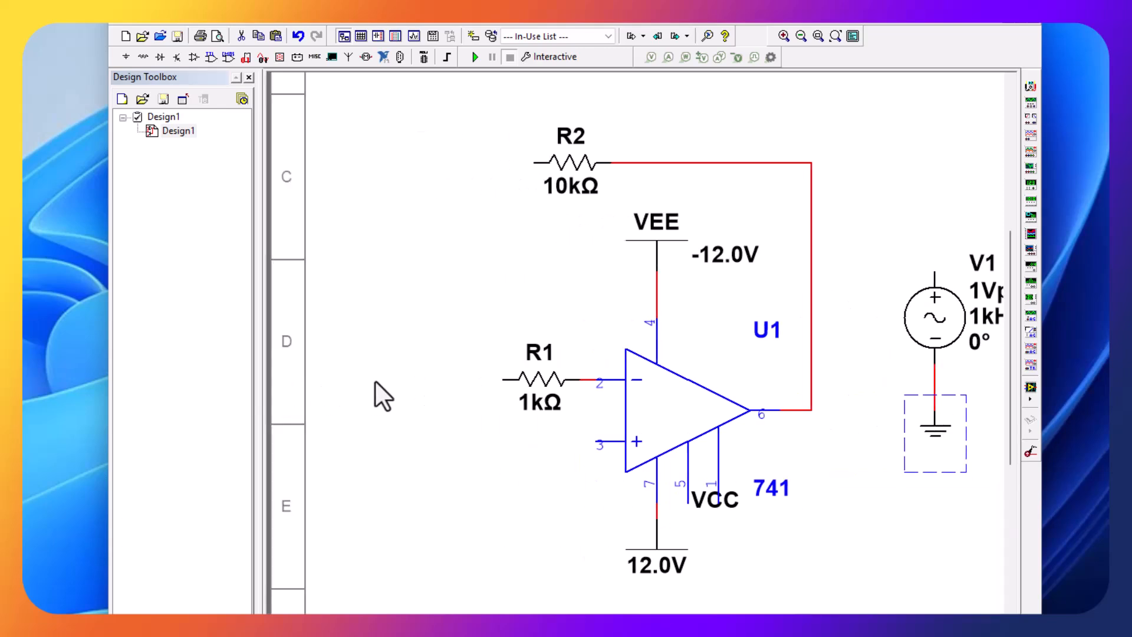
scroll(462, 548, down, 5)
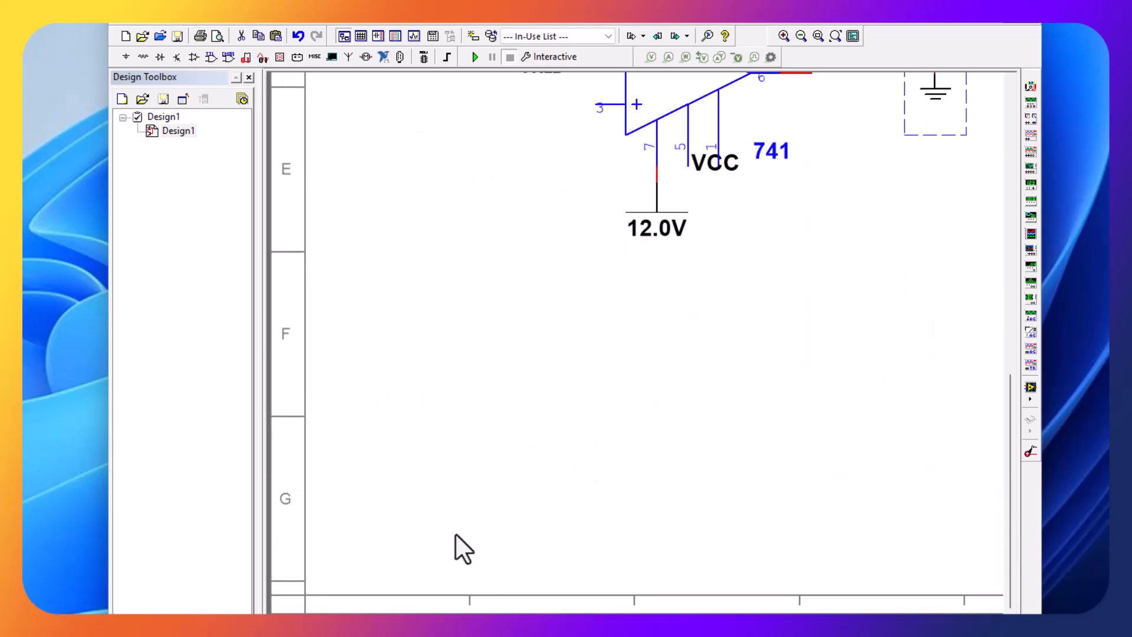
click(538, 167)
right_click(537, 154)
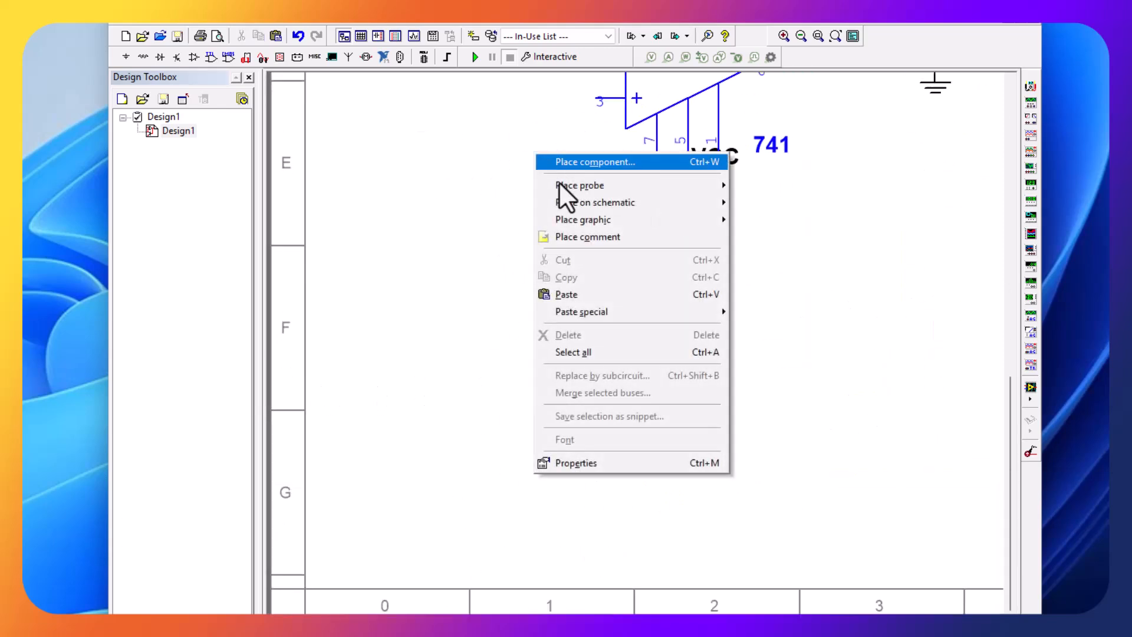
click(567, 294)
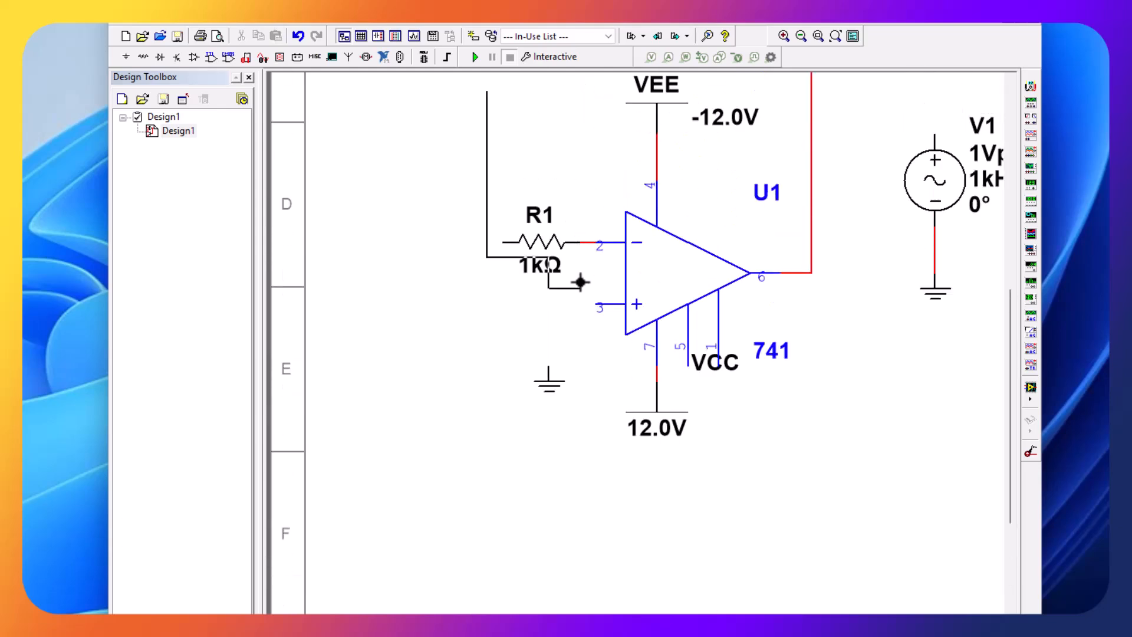
key(Escape)
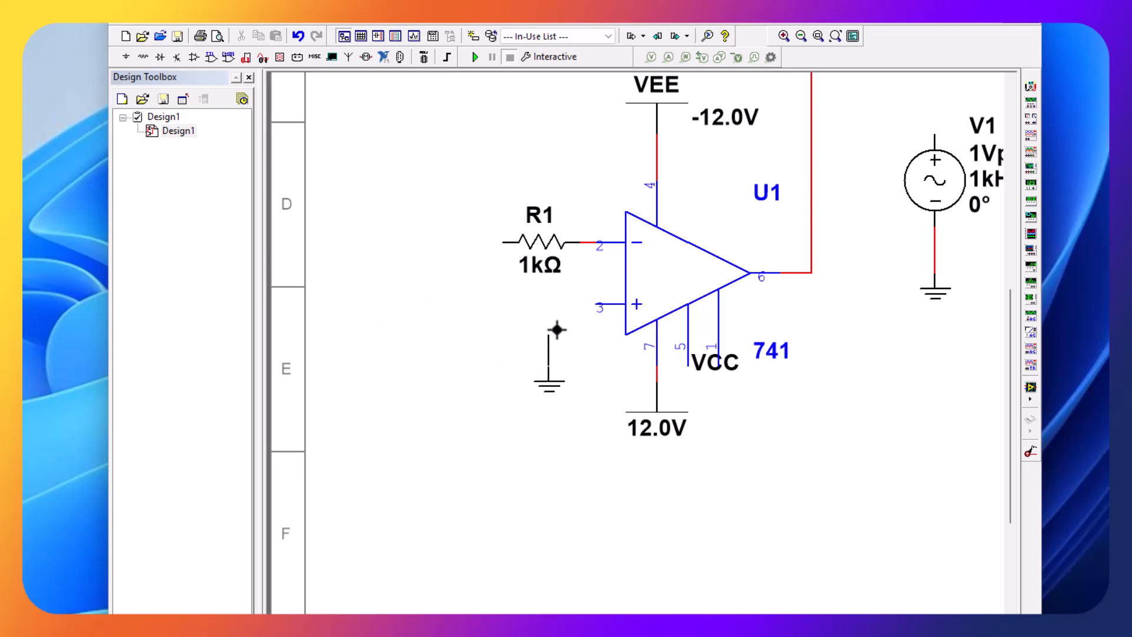
click(595, 304)
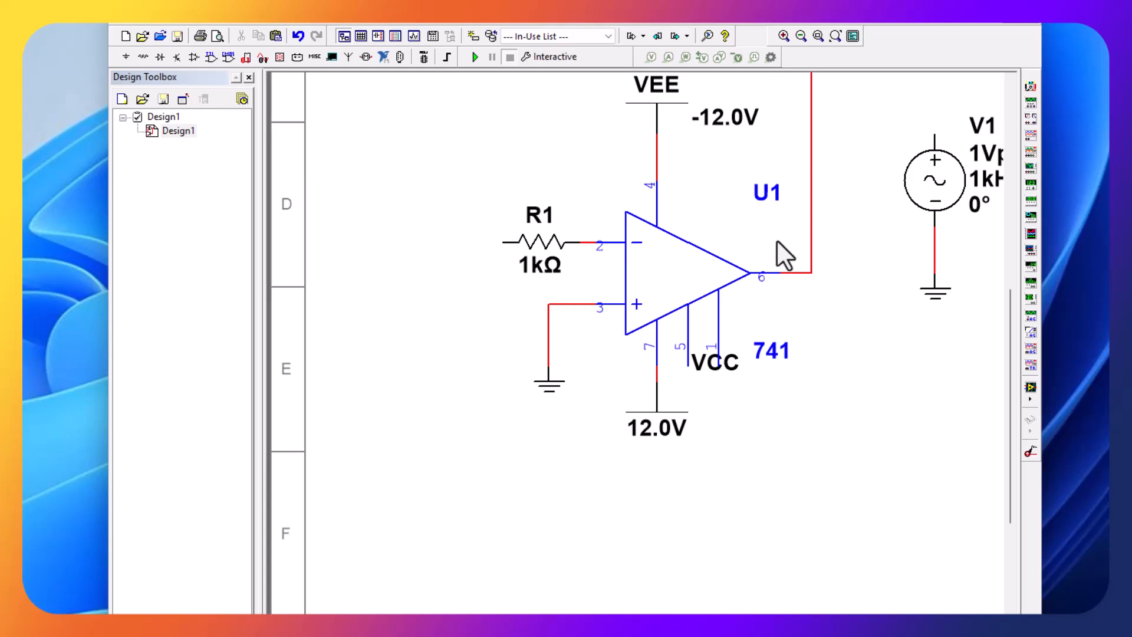
- Move the AC source together with its ground to the left of the op-amp, below and left of the 1k resistor
drag(869, 129, 727, 270)
drag(595, 201, 450, 349)
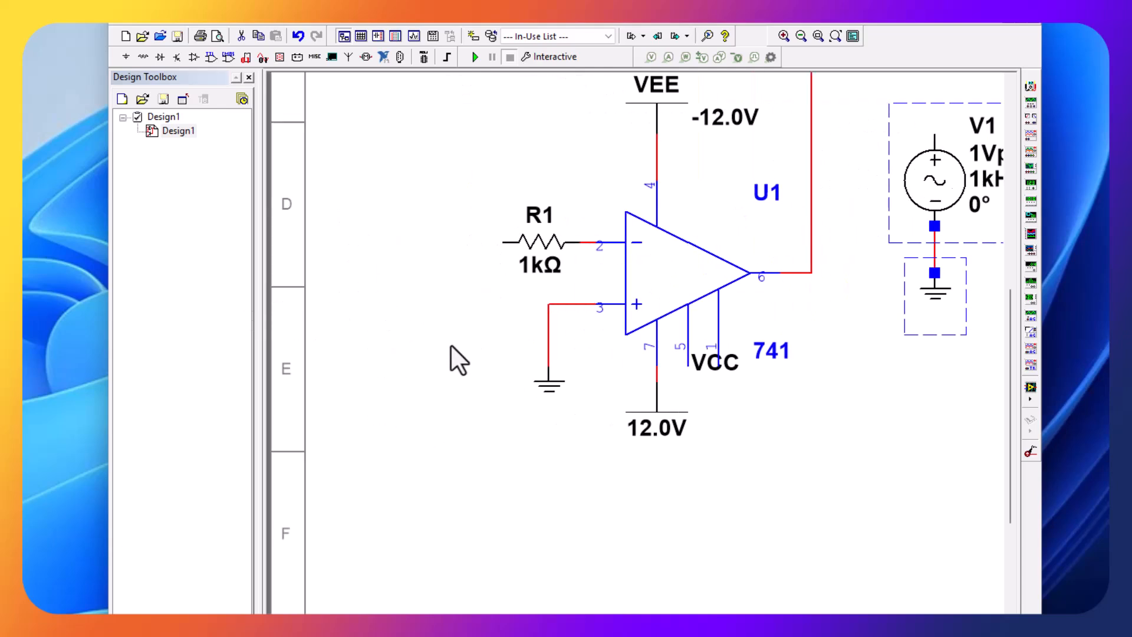
click(396, 322)
- Wire the AC source's positive terminal to the left end of the 1k resistor
click(394, 301)
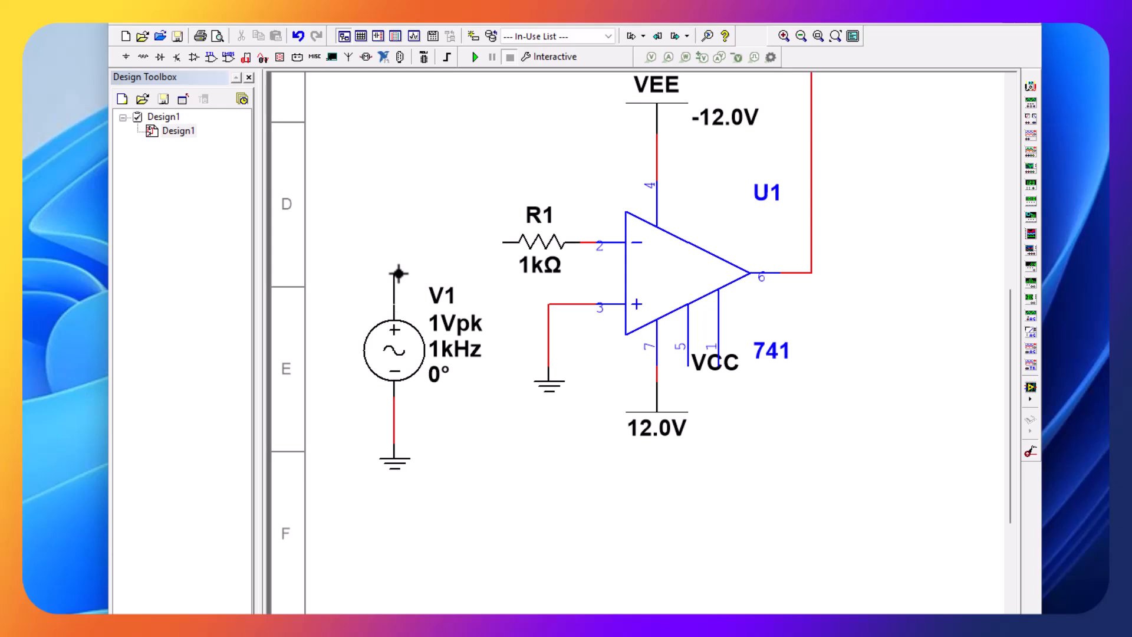
click(398, 274)
click(511, 241)
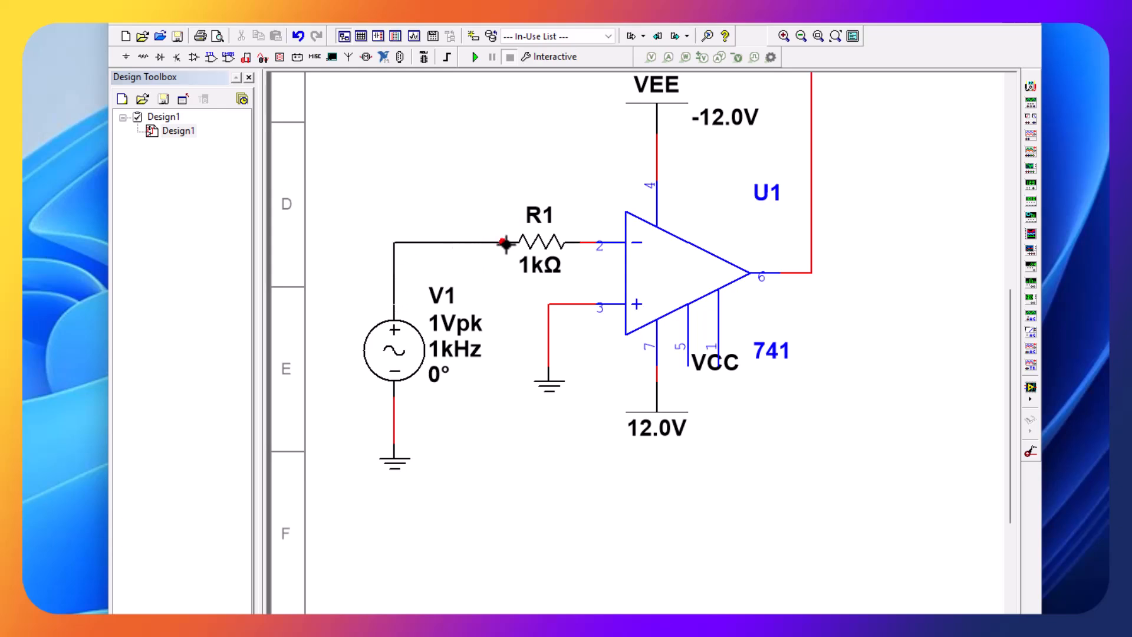
click(507, 244)
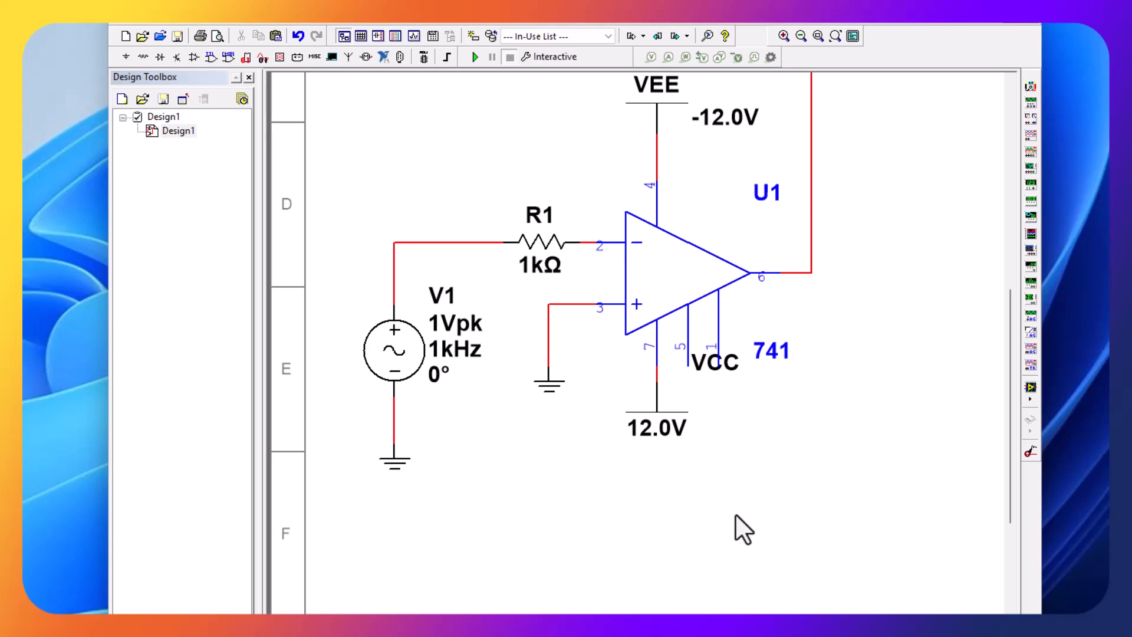
- Move the VCC supply down and slightly left so its label clears op-amp pins 5 and 1
click(720, 367)
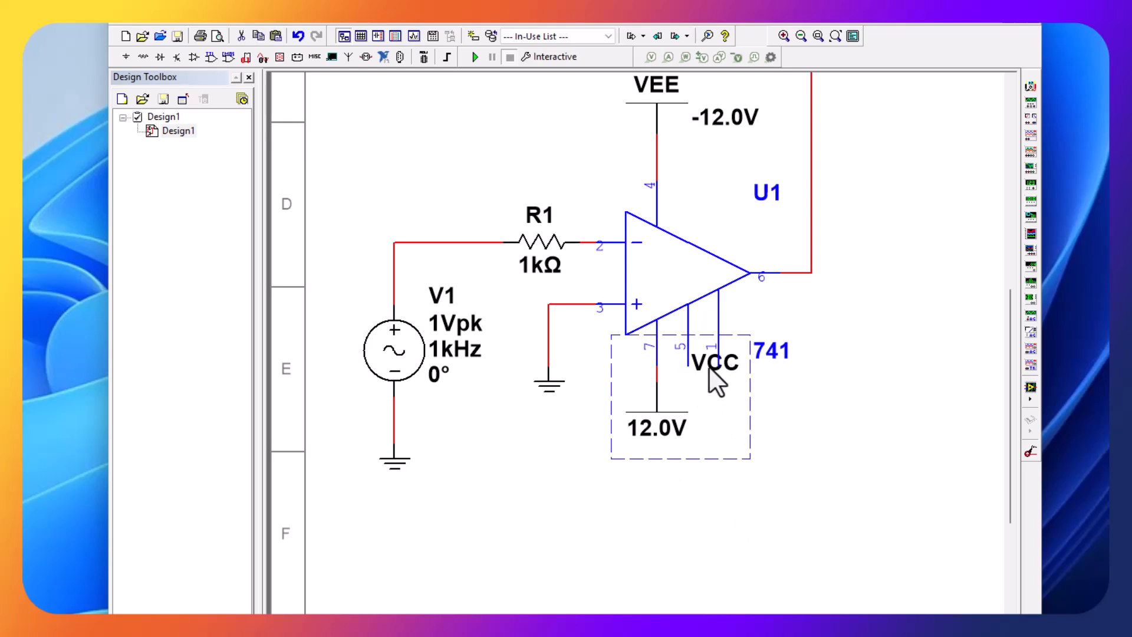
drag(709, 365, 701, 398)
click(768, 480)
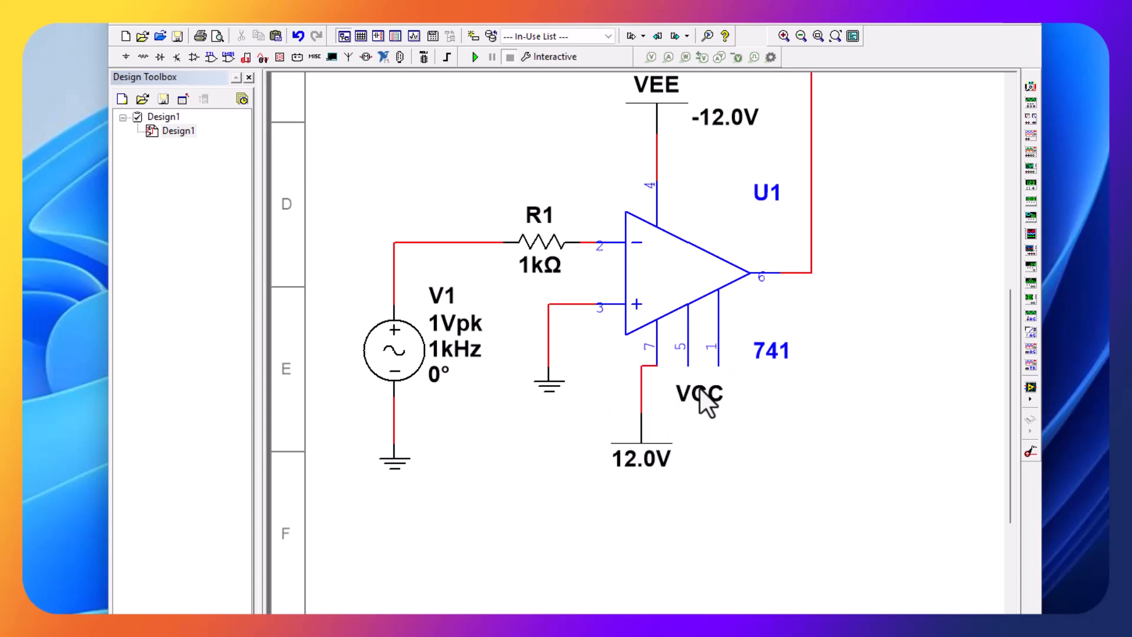
- Move the VCC label below the 12.0V value of the positive supply
drag(700, 401, 655, 490)
click(722, 467)
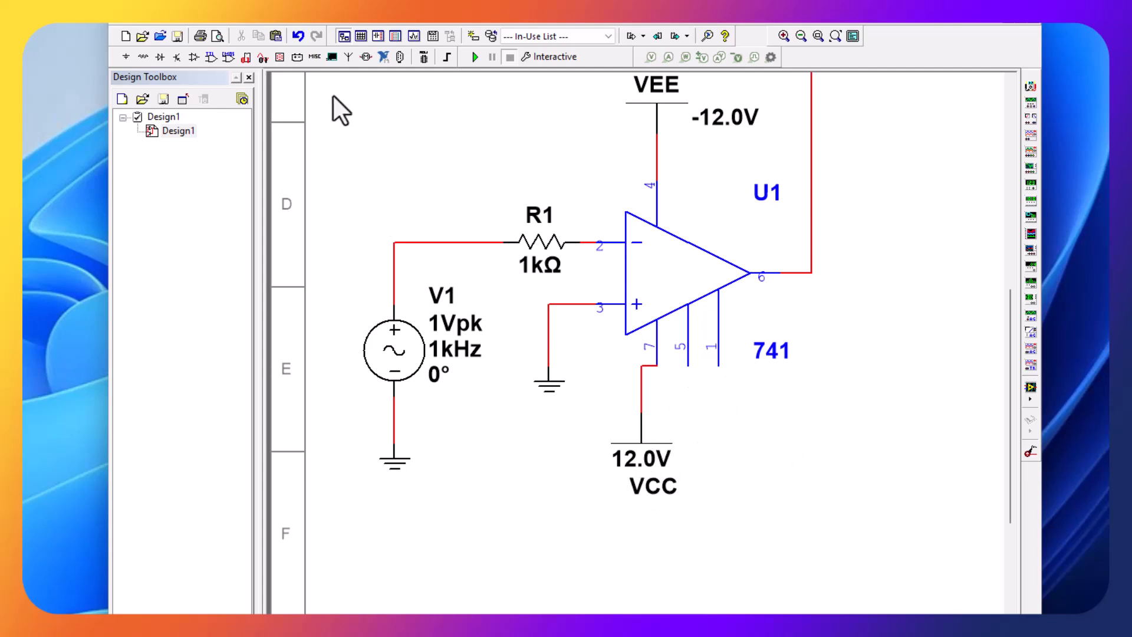
- Shift the 1k resistor slightly left and wire the 10k resistor's left end to the node between the 1k resistor and pin 2
scroll(778, 413, down, 1)
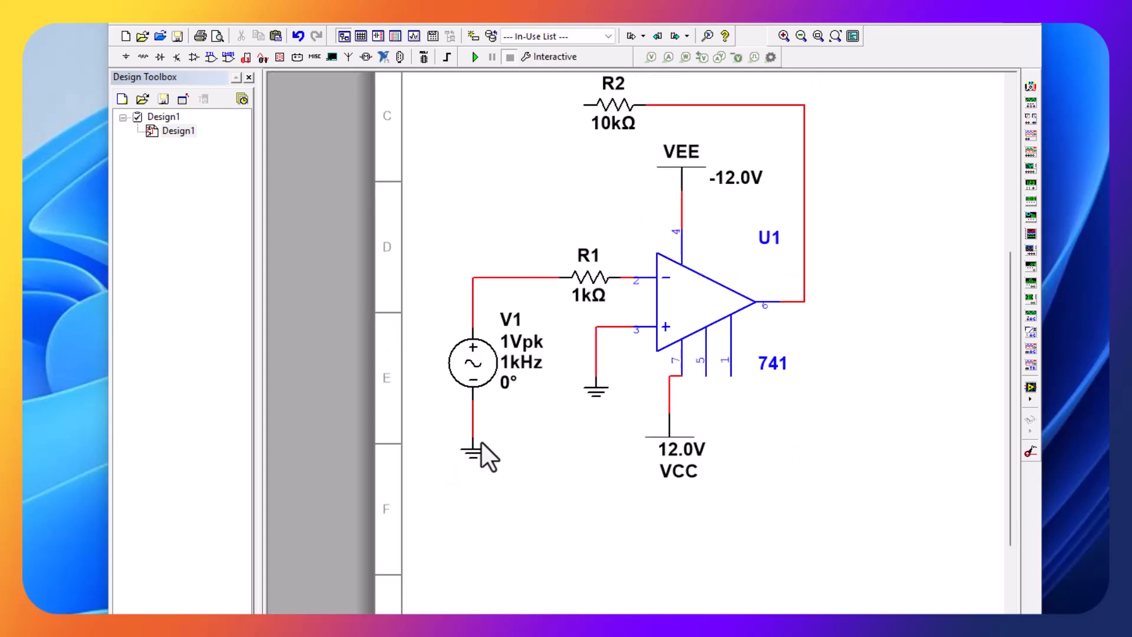
drag(592, 278, 555, 277)
click(617, 228)
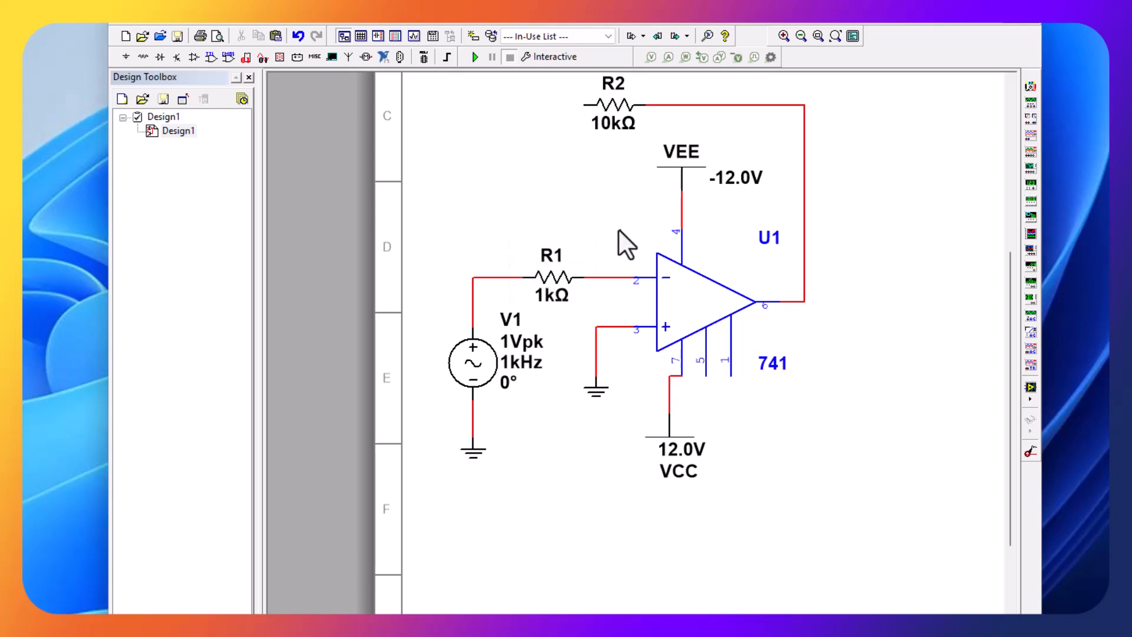
click(583, 105)
click(611, 272)
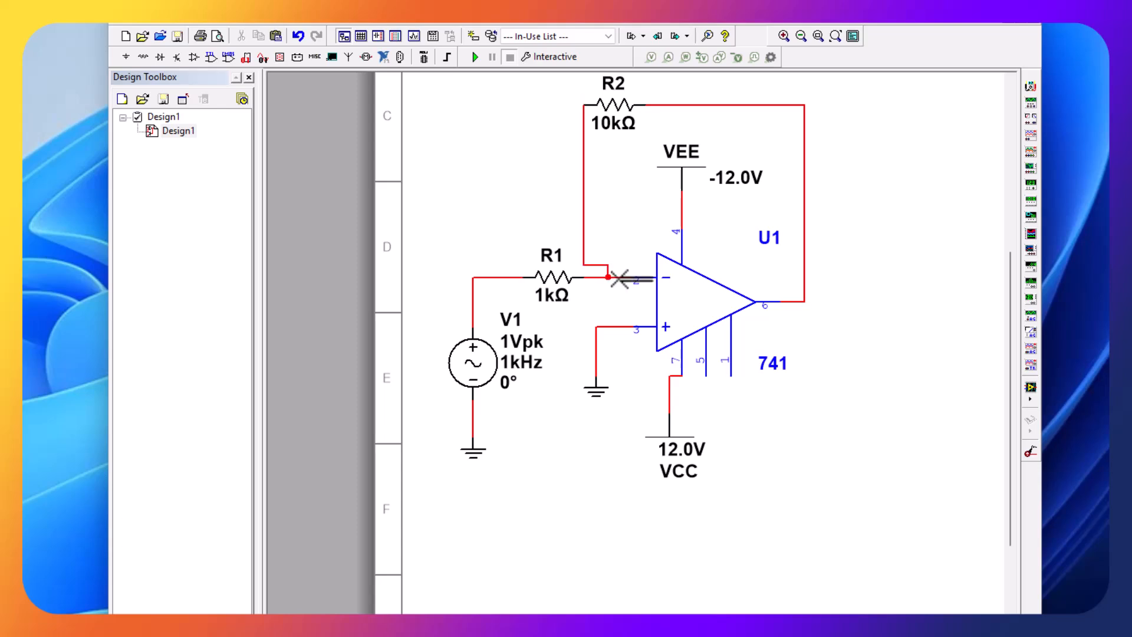
- Move the 10k feedback resistor right so it sits centred above the op-amp with straight wires on both sides
click(618, 106)
drag(618, 107, 676, 102)
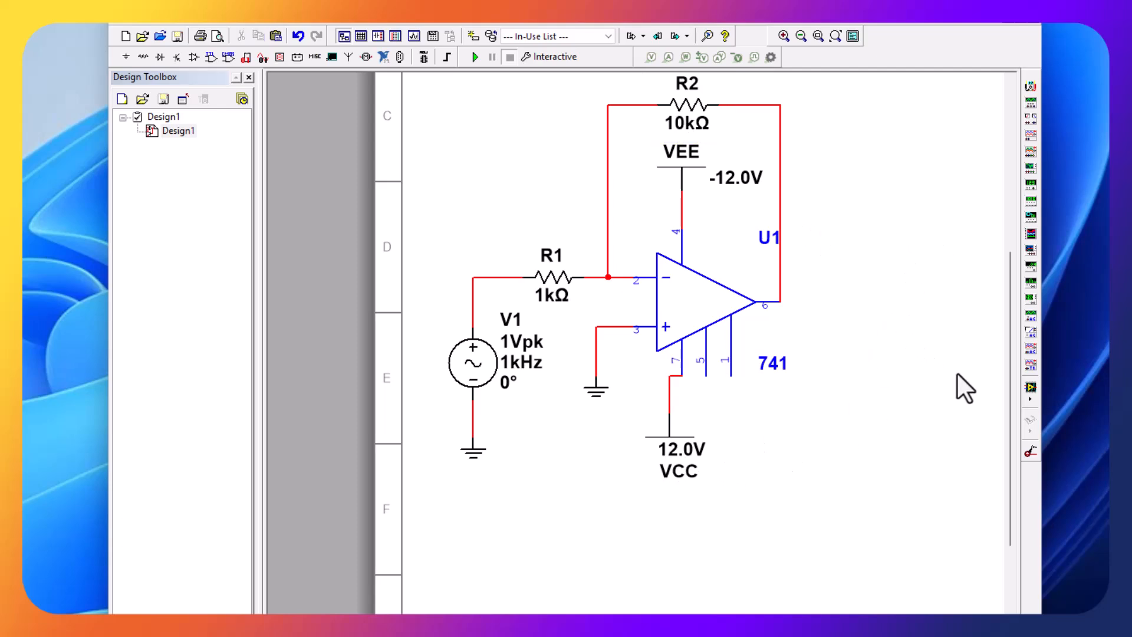
- Place a Tektronix oscilloscope to the right of the op-amp and attach a copy of the AC source's ground to its G terminal
click(1031, 388)
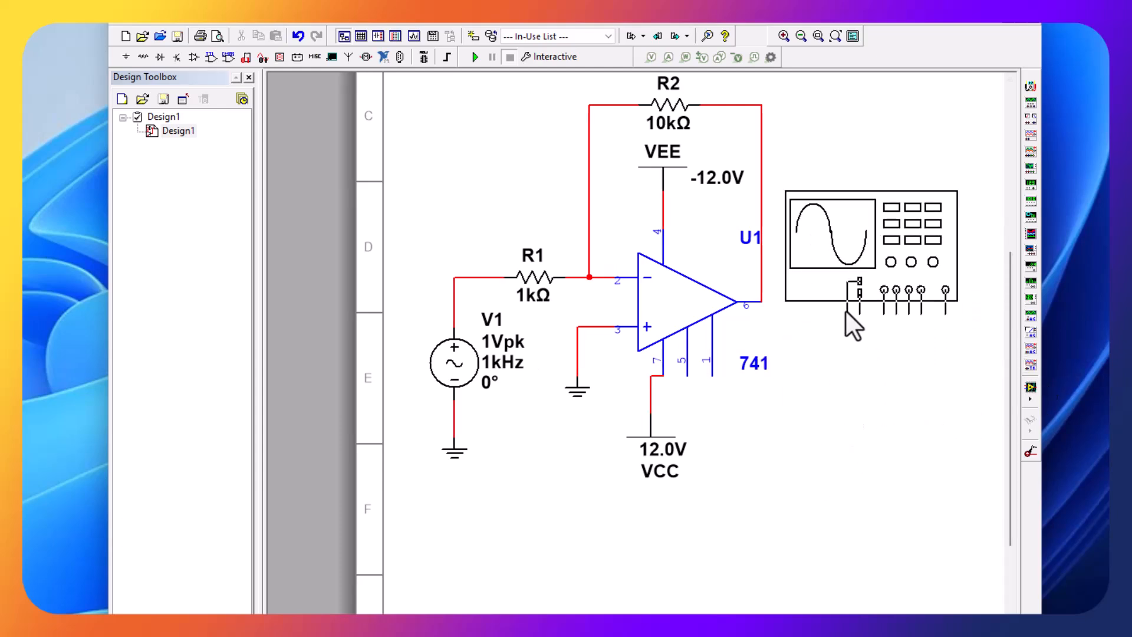
click(848, 300)
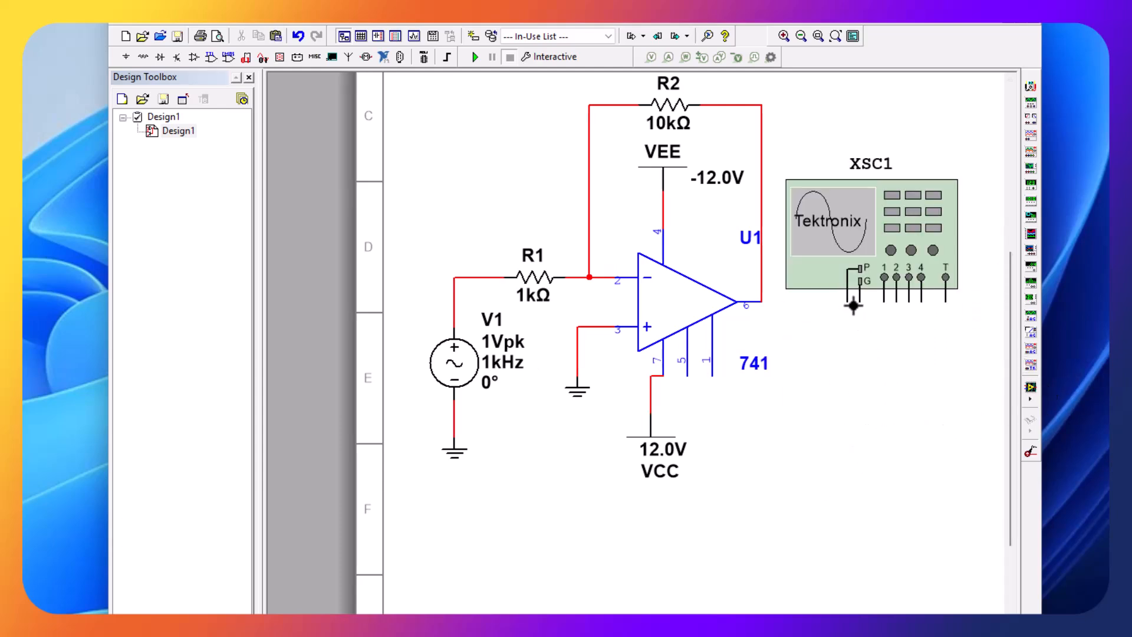
right_click(459, 458)
click(471, 482)
right_click(867, 368)
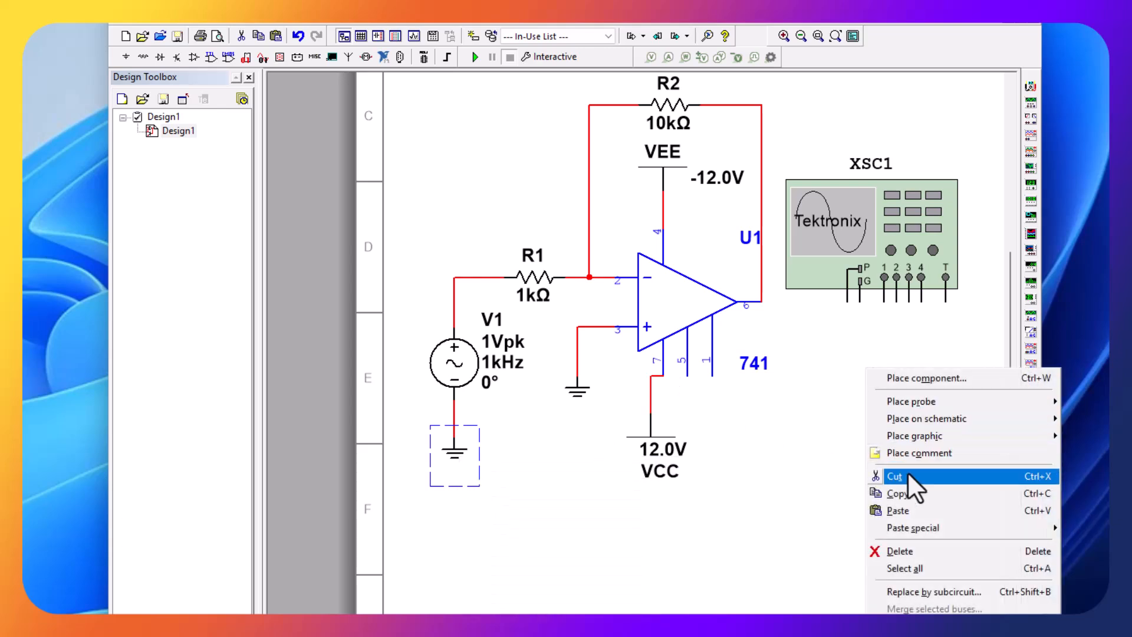
click(914, 509)
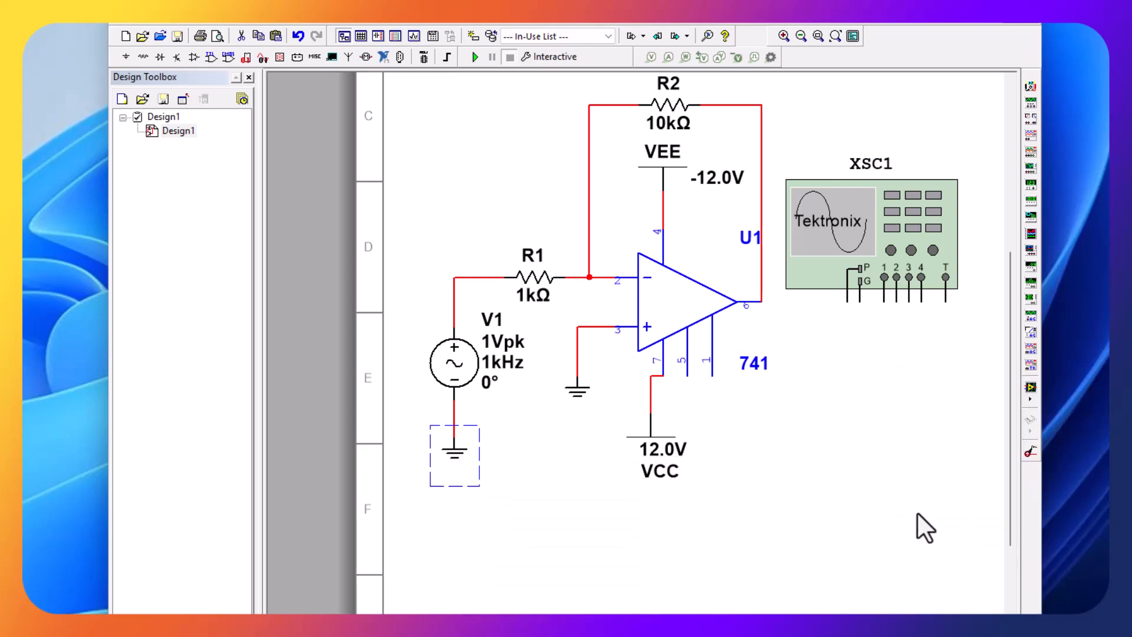
click(856, 311)
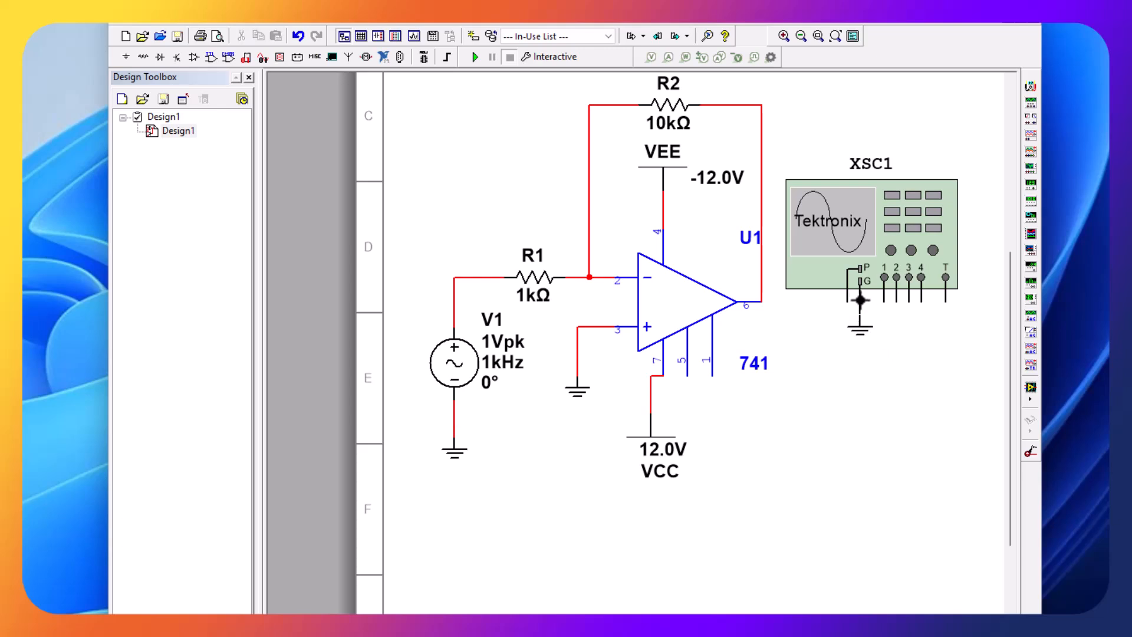
- Wire oscilloscope channel 1 to the op-amp output and channel 2 to the AC source's positive terminal
click(884, 311)
click(759, 310)
click(751, 301)
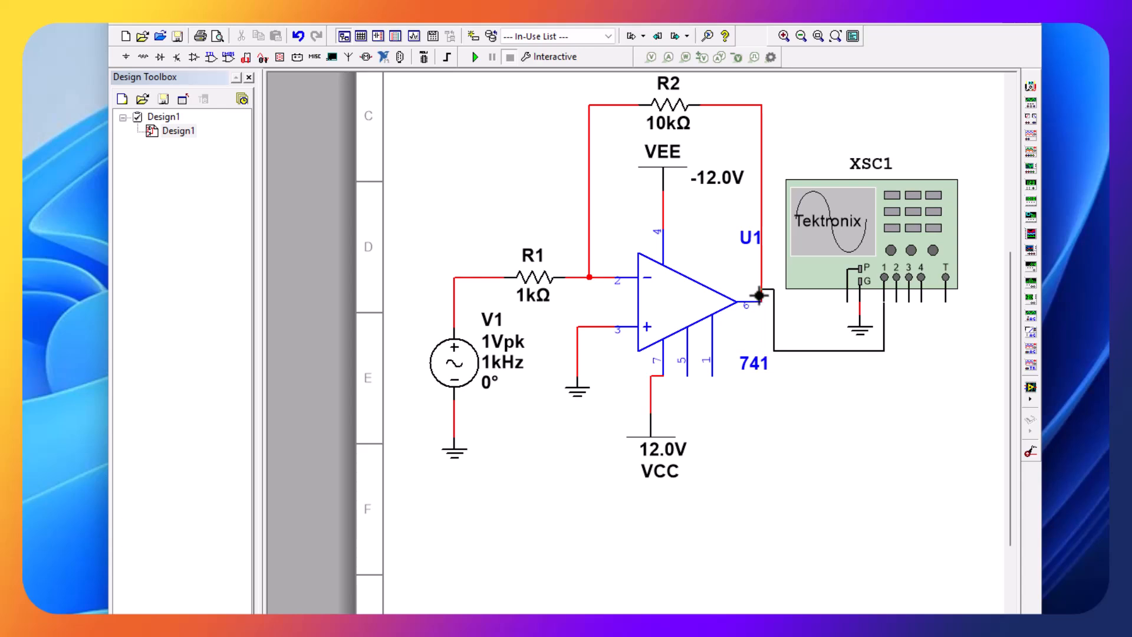
click(896, 300)
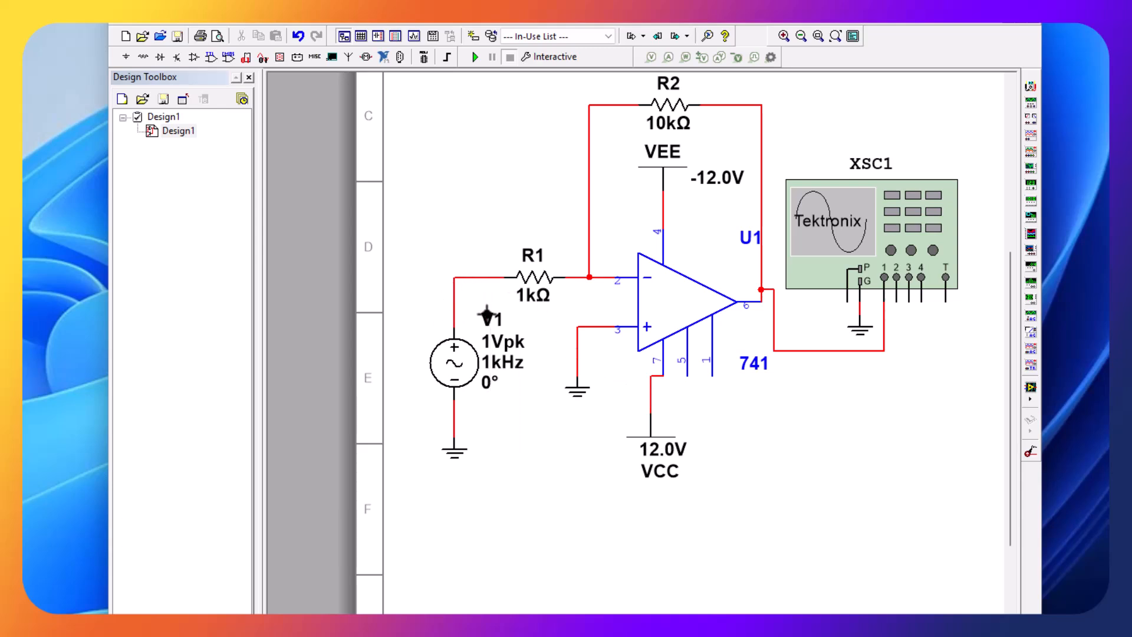
click(452, 319)
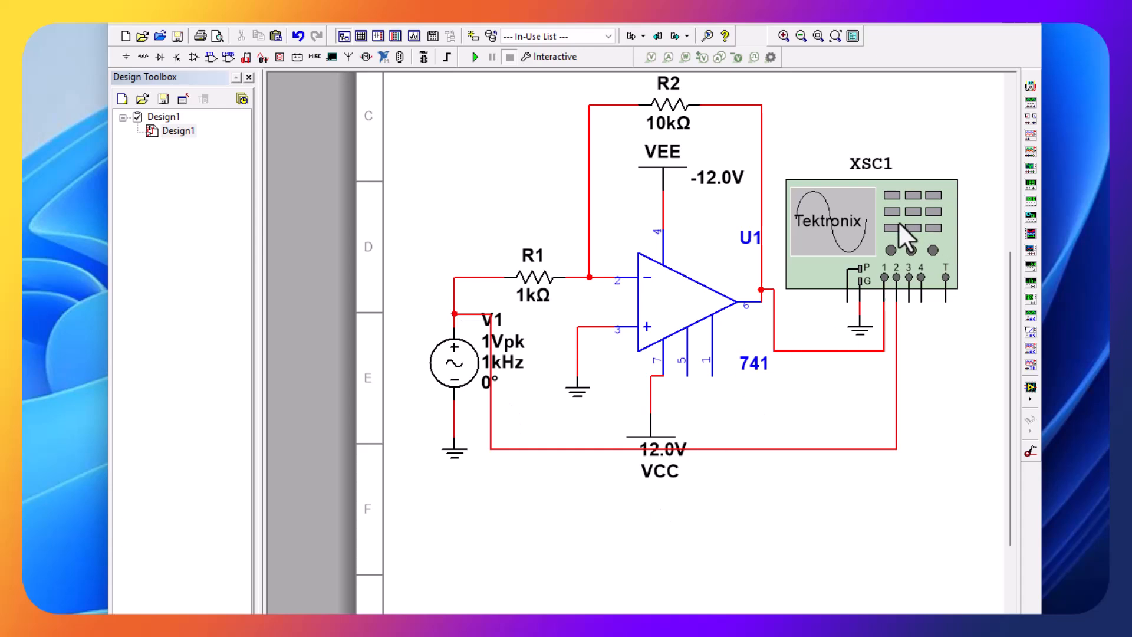
- Move the oscilloscope up slightly and reroute the channel 1 wire so its horizontal run passes below the scope's ground symbol
drag(899, 223, 899, 198)
click(966, 382)
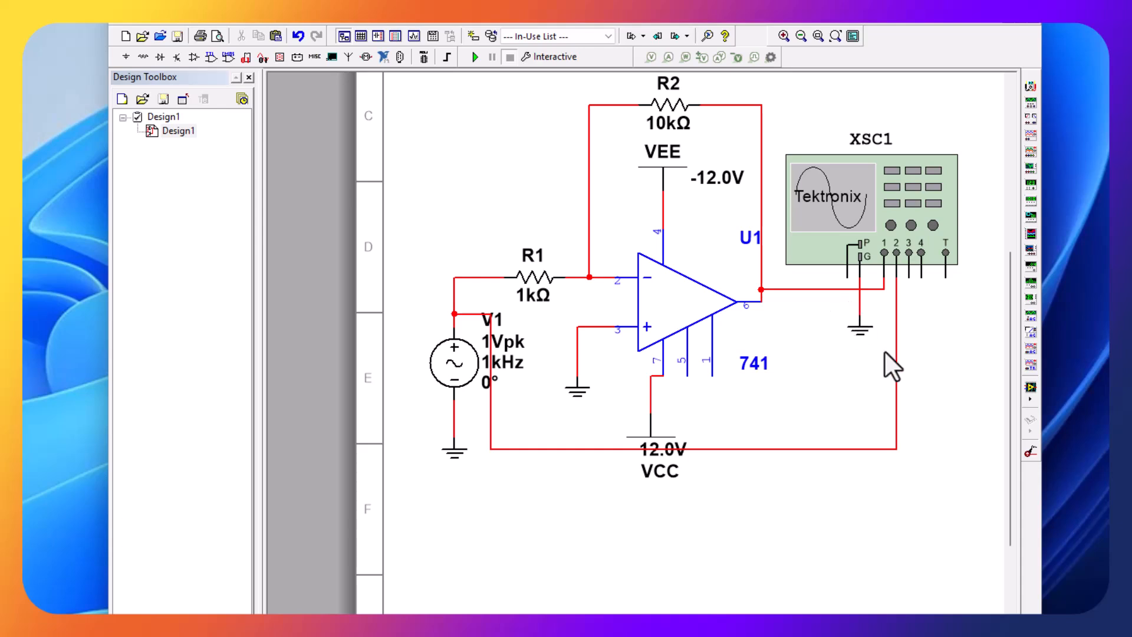
drag(824, 290, 832, 351)
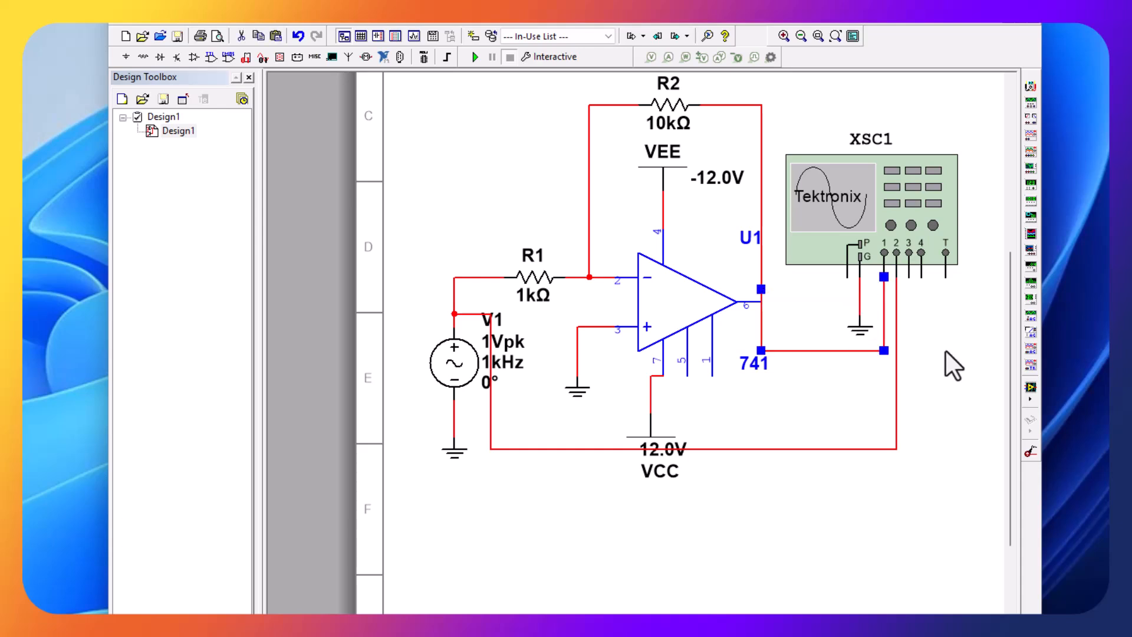
click(921, 368)
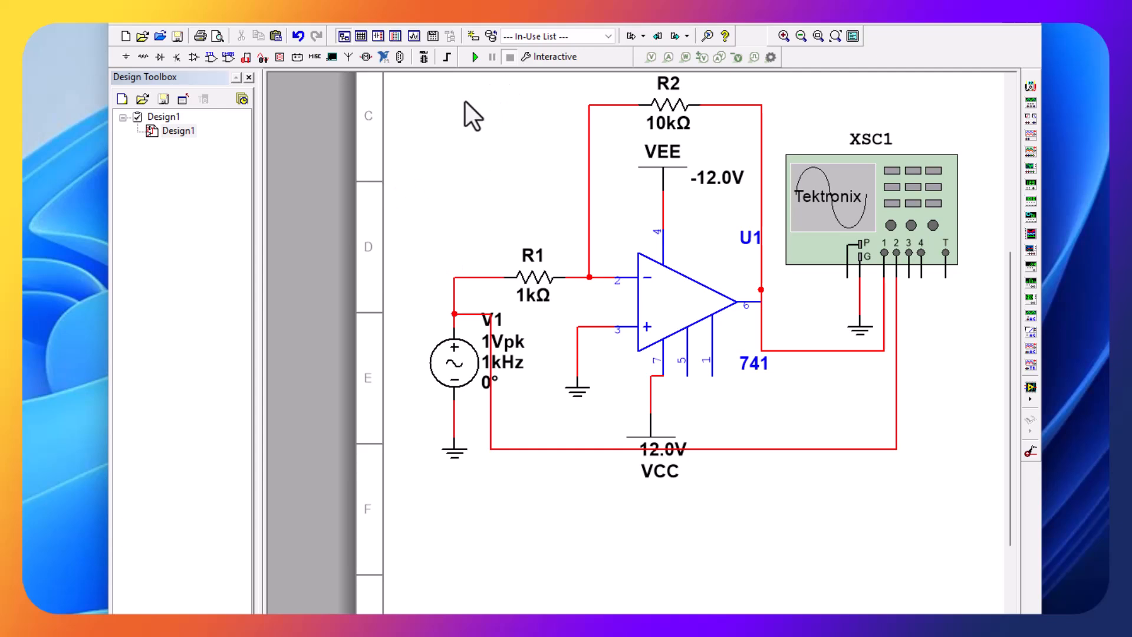
- Save the design under the file name Design1opamp
click(131, 24)
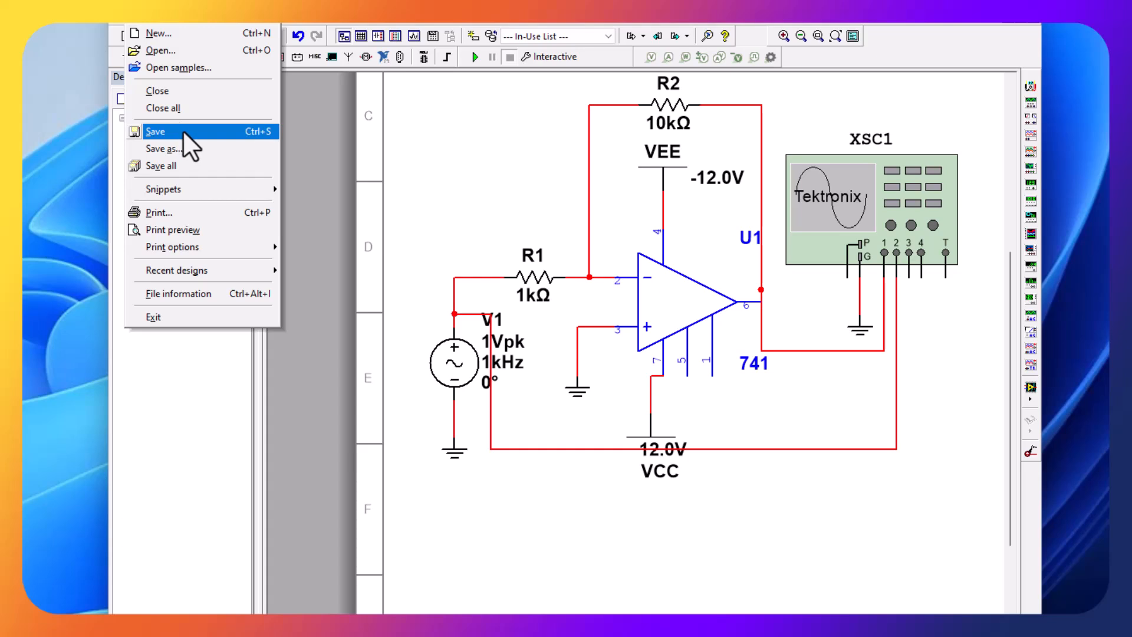
click(180, 146)
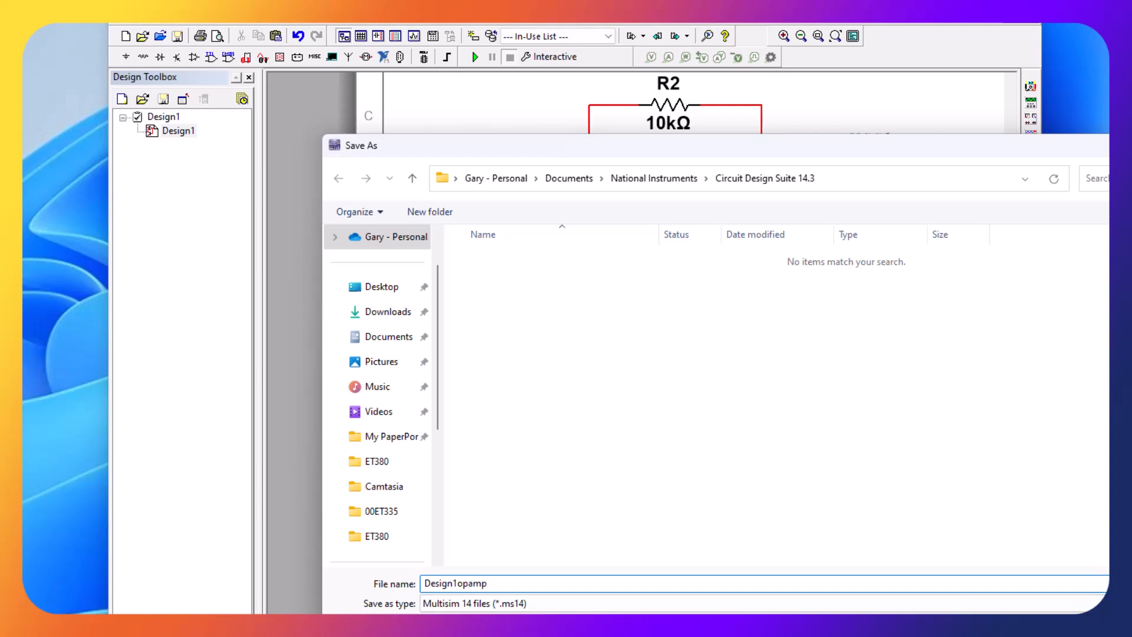
key(Return)
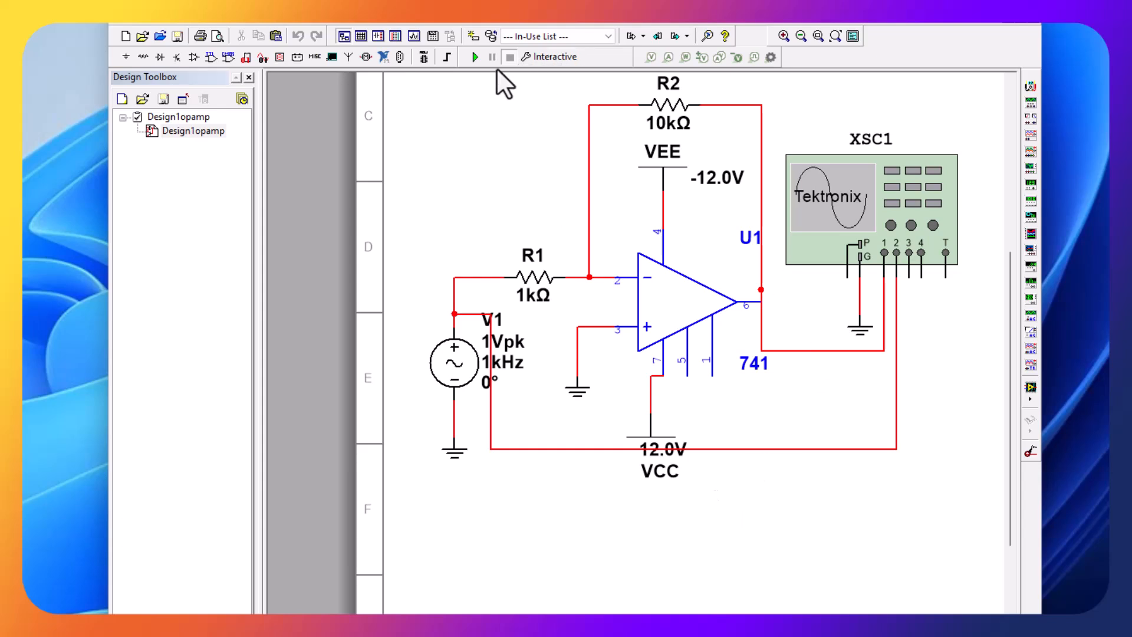
- Start the simulation, open the Tektronix oscilloscope's front panel and power the scope on
click(475, 57)
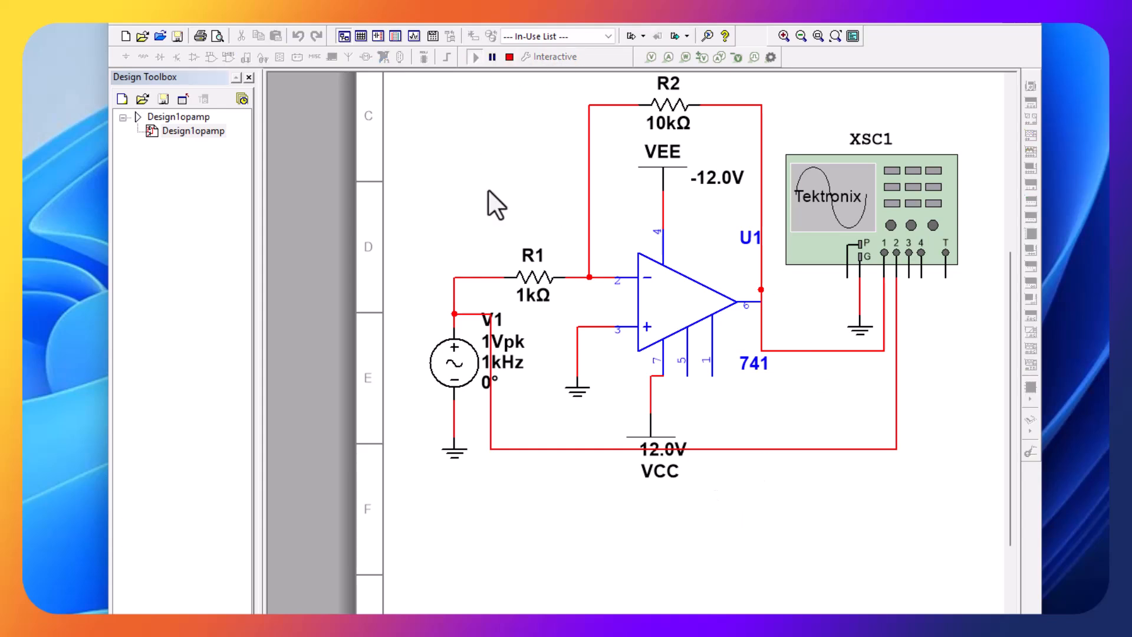
double_click(826, 216)
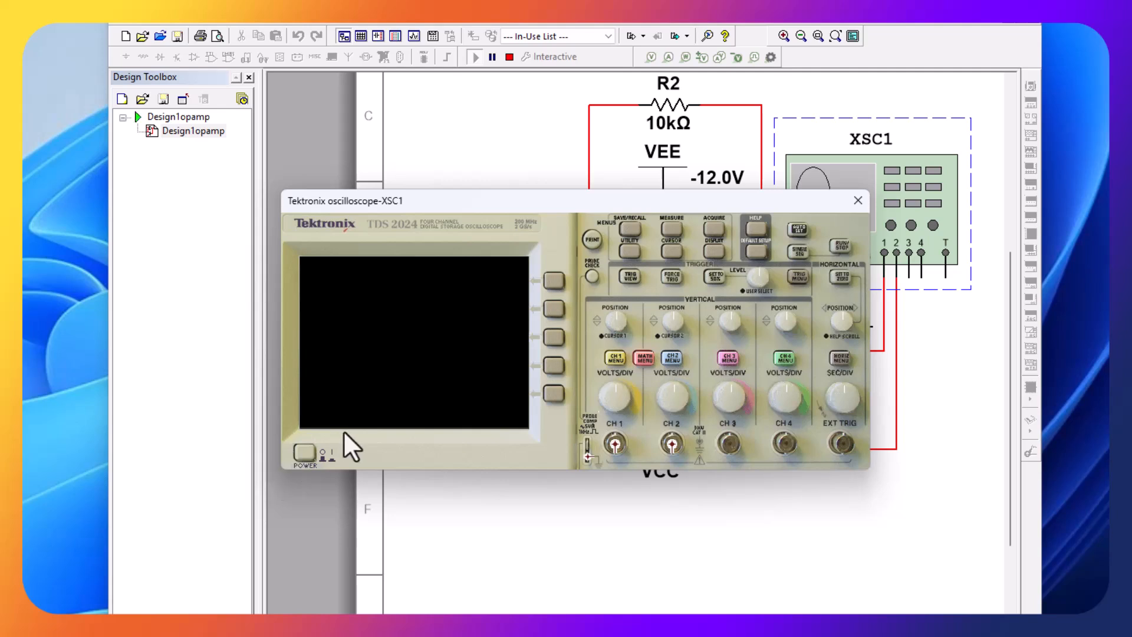
click(303, 453)
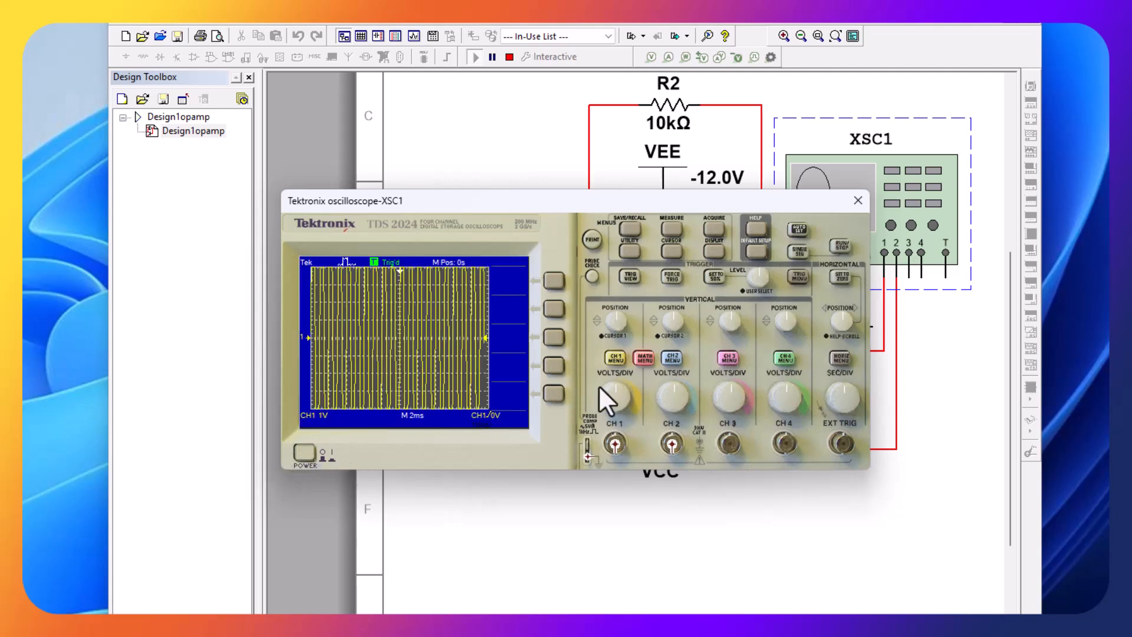
- Set the oscilloscope's channel 1 scale to 10 V per division and its time base to 500 µs per division
drag(618, 389, 625, 395)
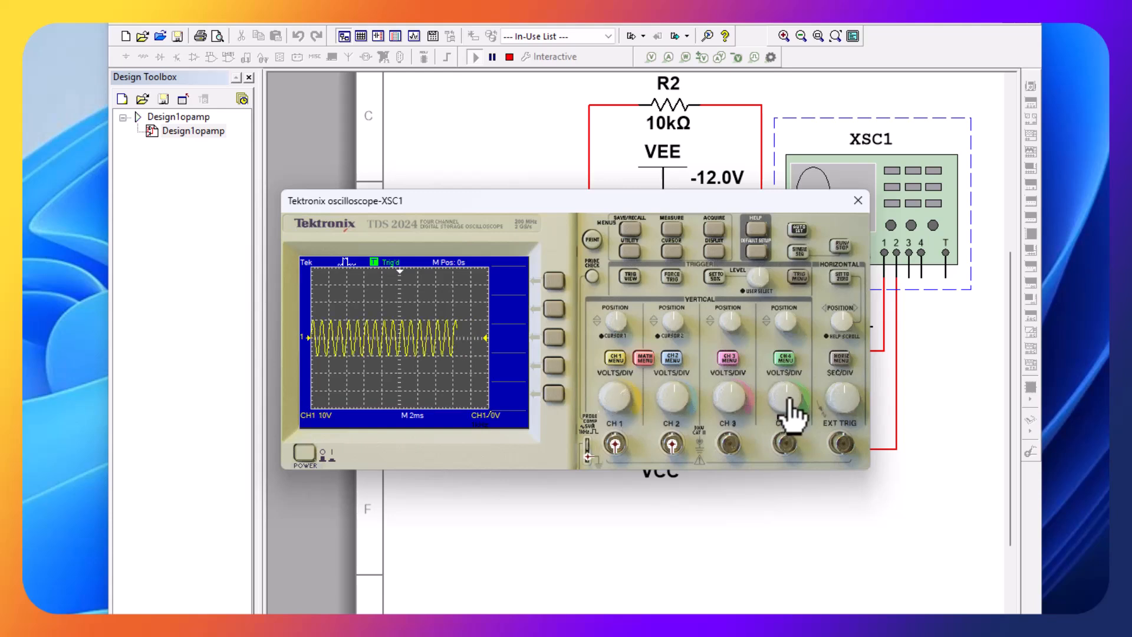
click(842, 391)
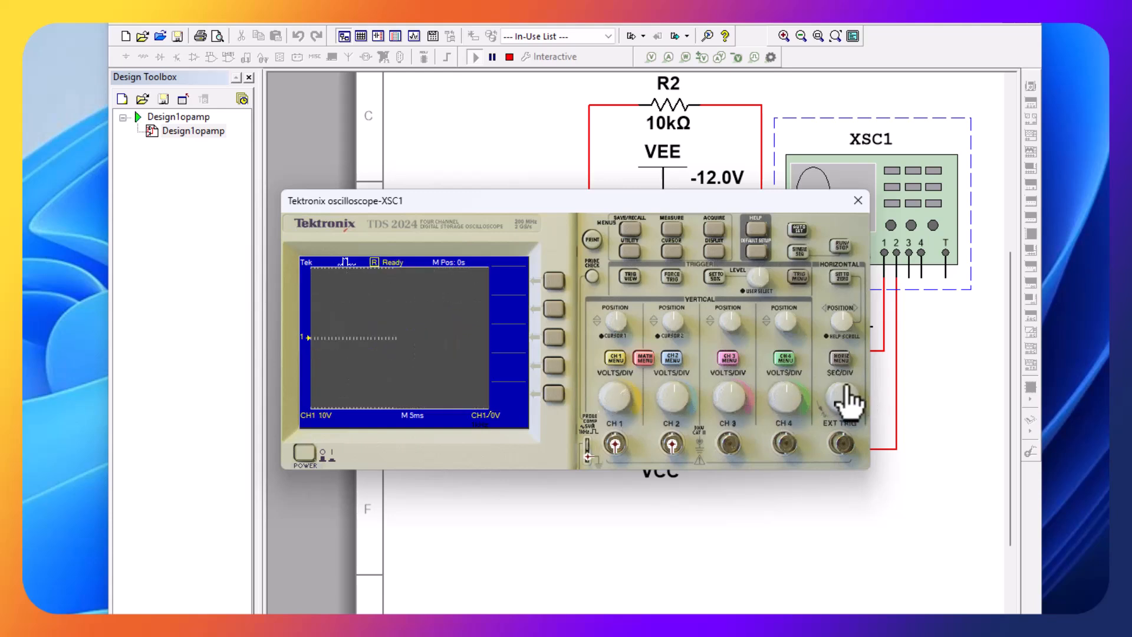
click(840, 390)
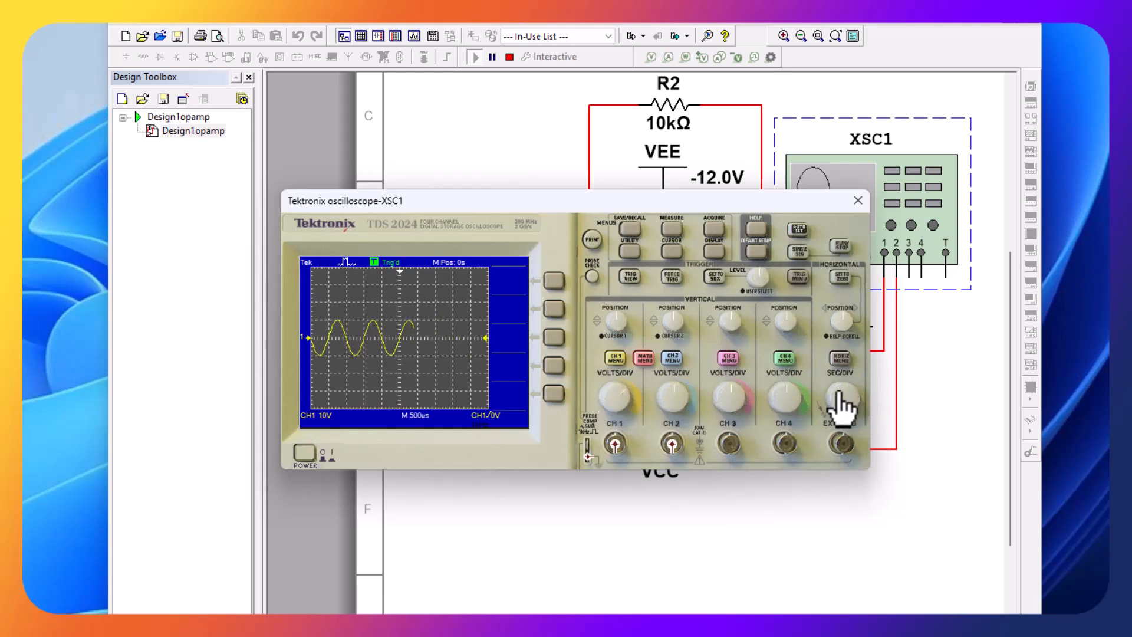
- Turn on channel 2 and set the vertical scales to 5 V per division for channel 1 and 500 mV per division for channel 2
click(672, 358)
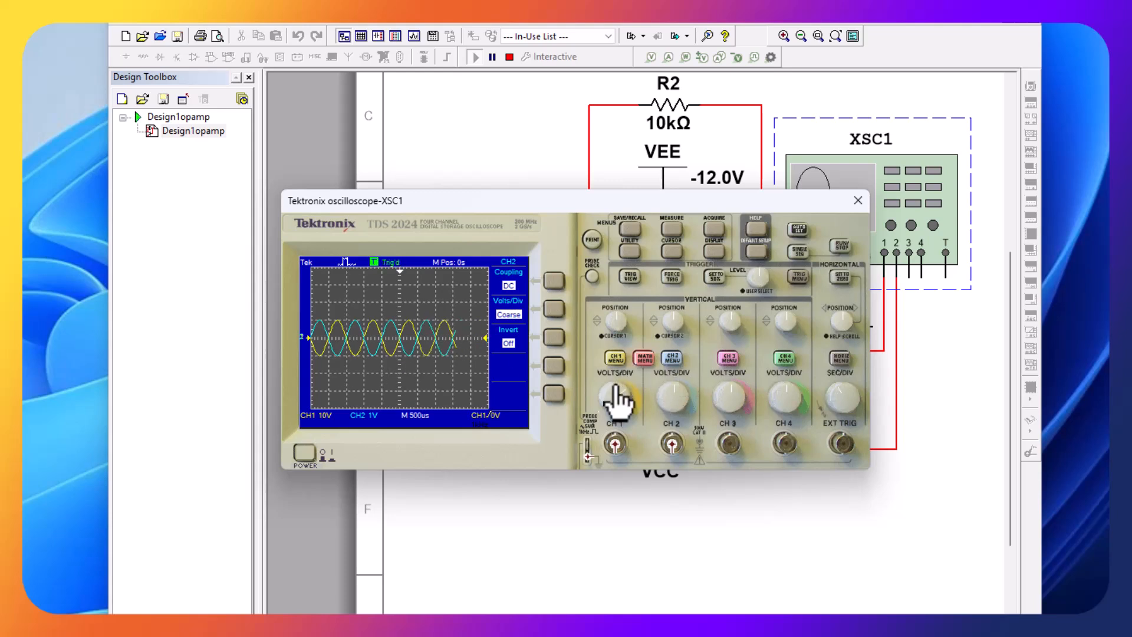
mouse_move(625, 392)
mouse_down()
mouse_move(639, 395)
mouse_move(621, 376)
mouse_up()
click(620, 377)
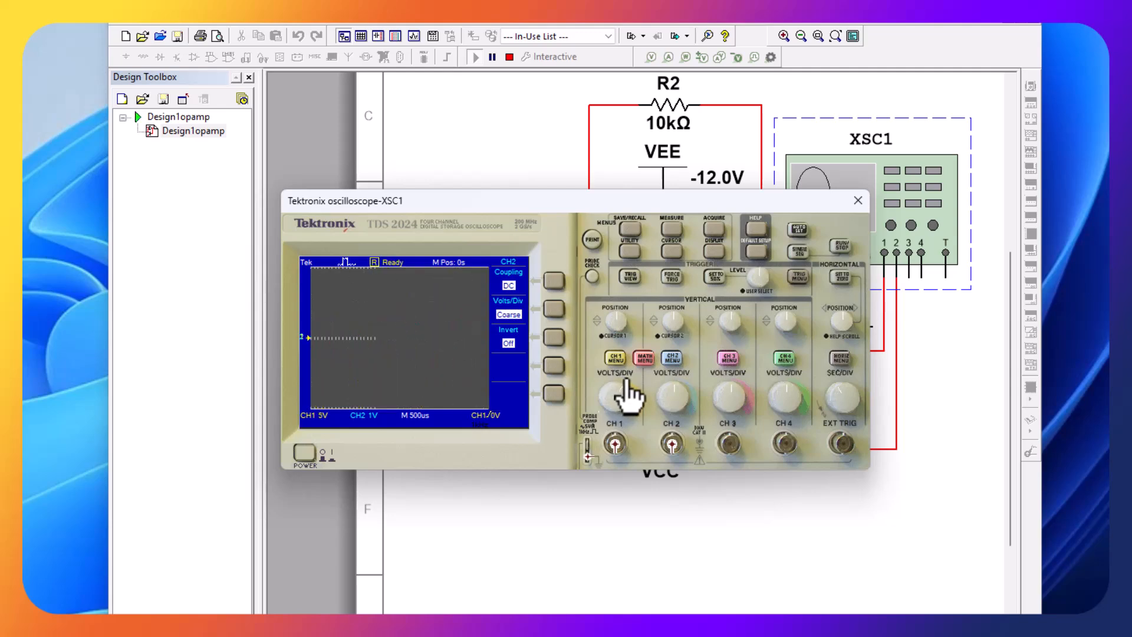
click(672, 402)
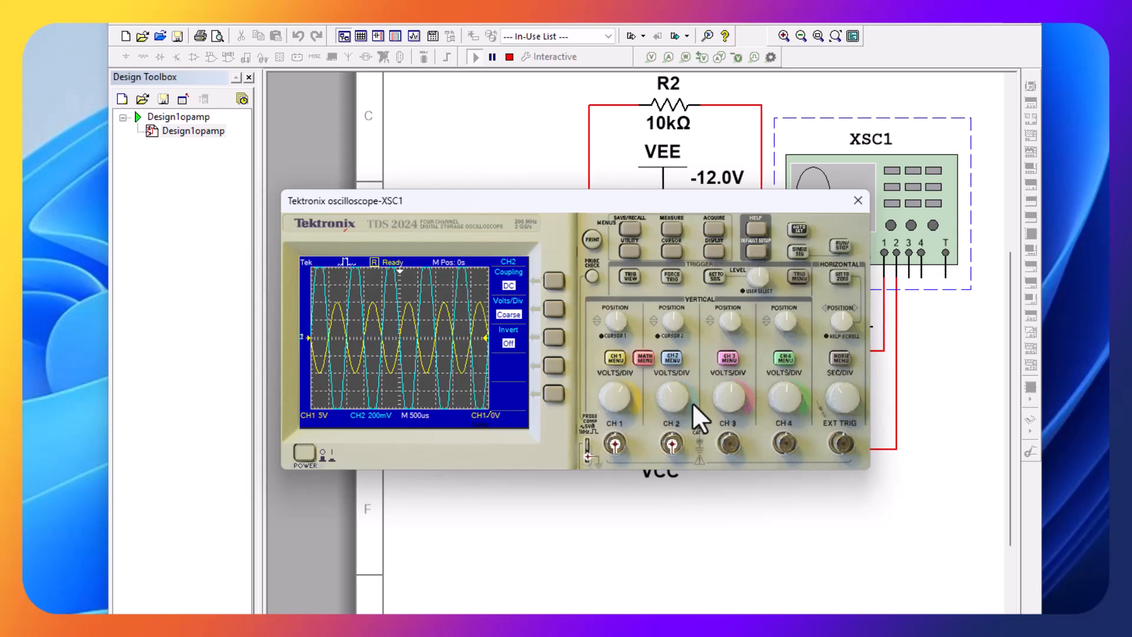
click(665, 389)
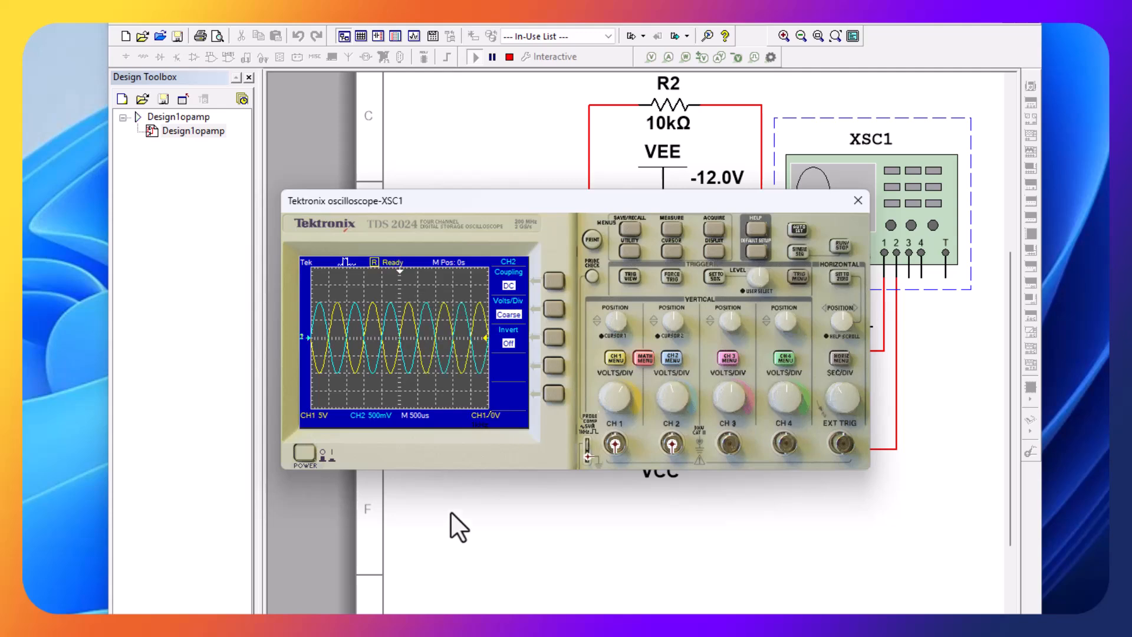
- Set the oscilloscope's first measurement to the peak-to-peak voltage of channel 1 and return to the measurement overview
click(671, 230)
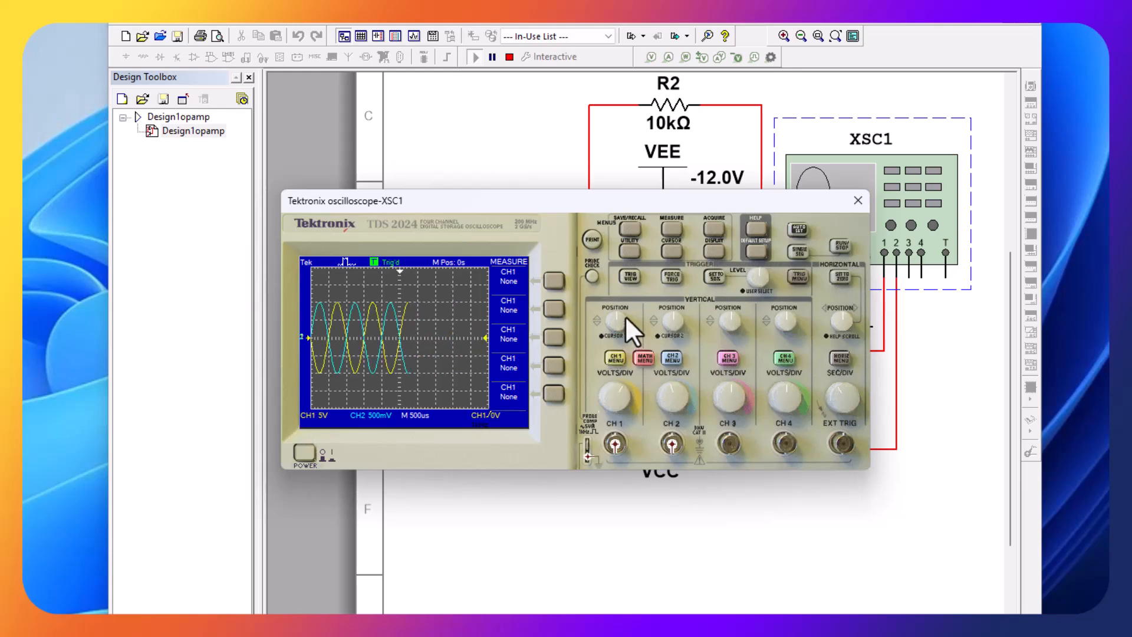
click(553, 281)
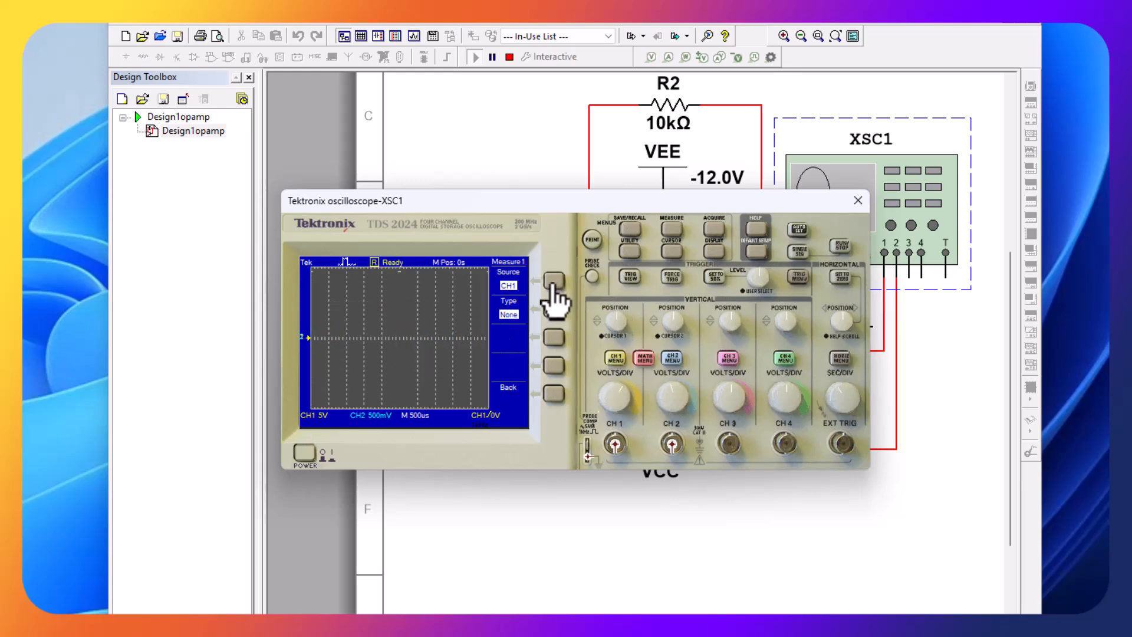
click(552, 310)
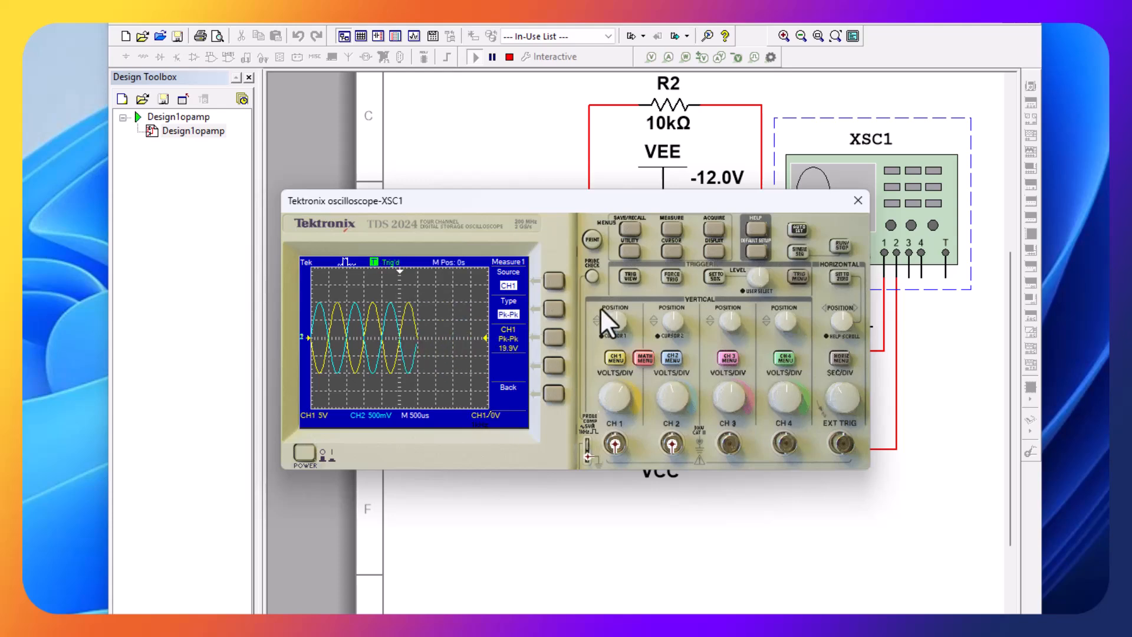
click(557, 393)
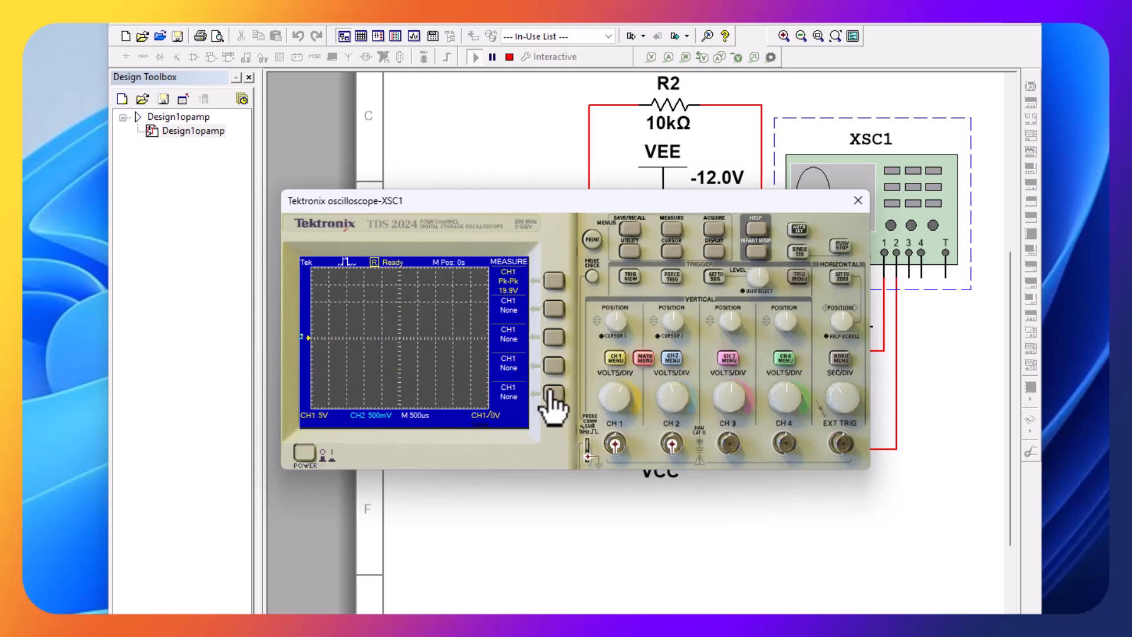
- Open the oscilloscope's second measurement slot for editing and set its source to channel 2
click(553, 310)
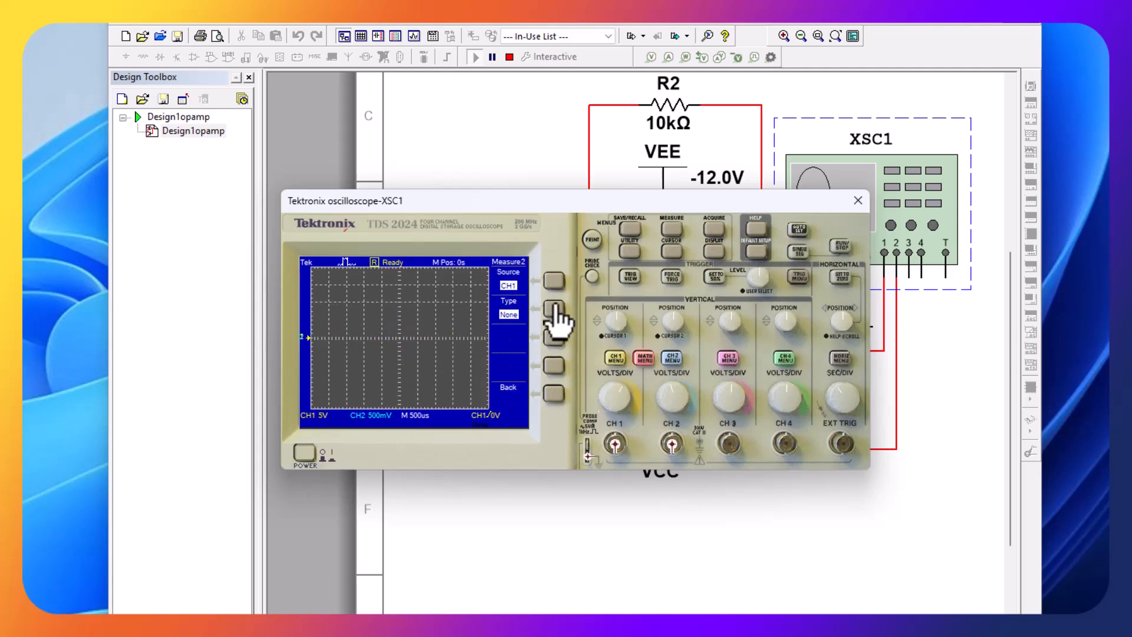
click(553, 310)
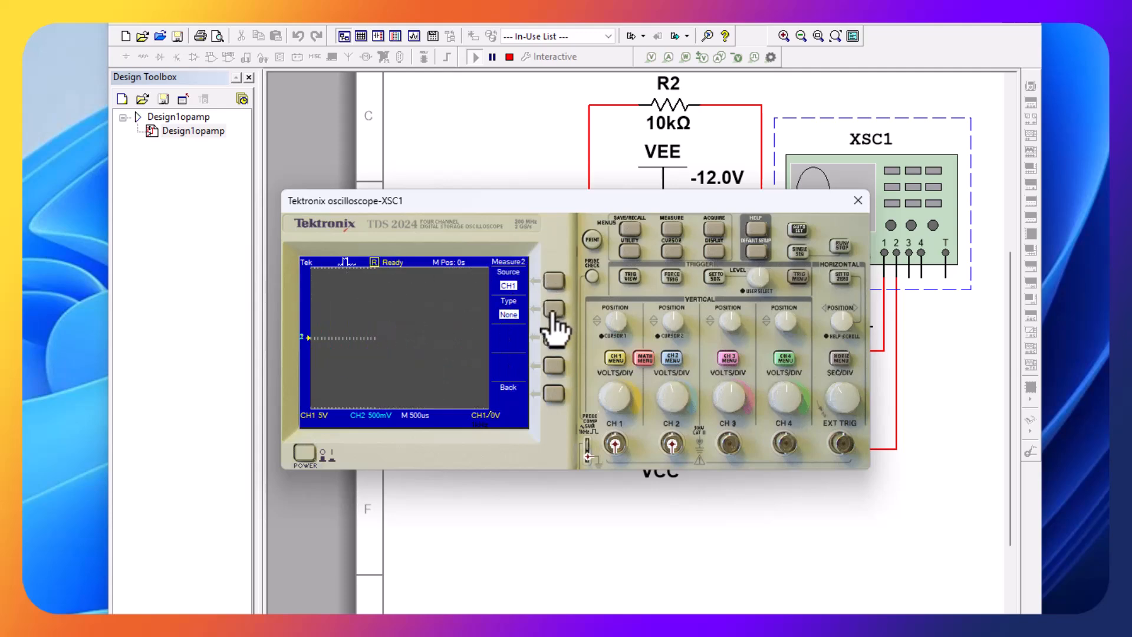
click(553, 310)
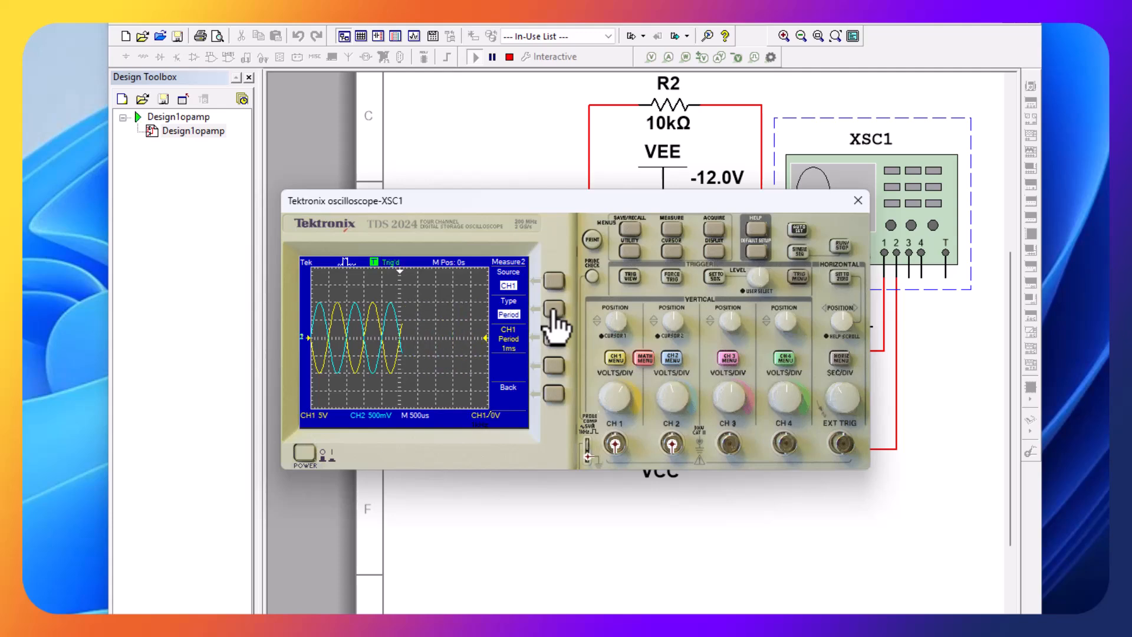
click(554, 281)
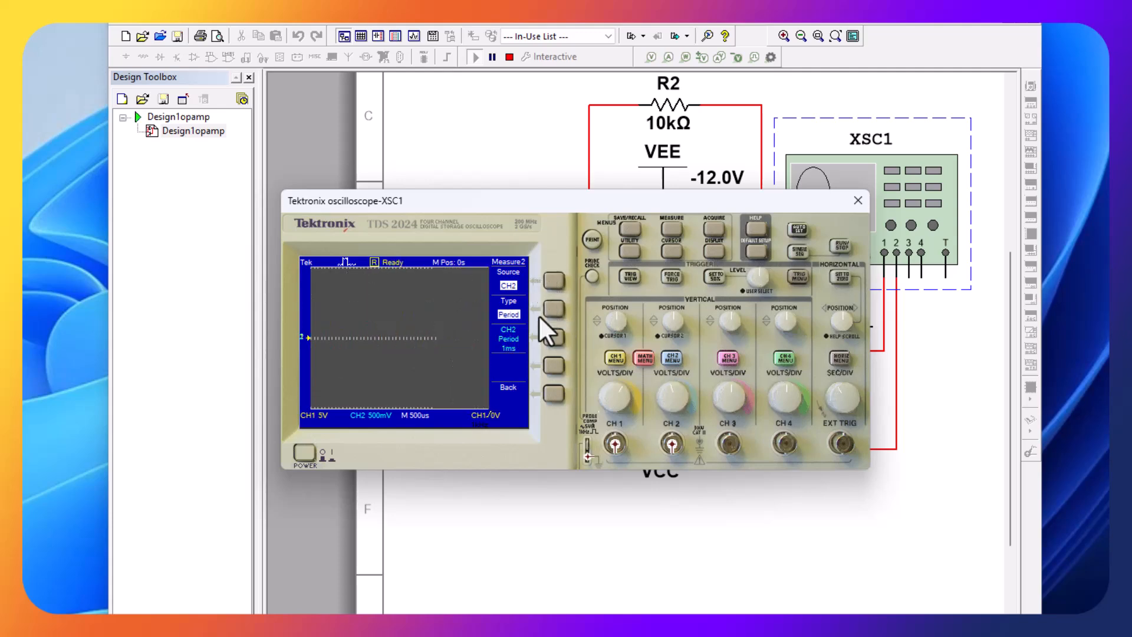
- Set the second measurement's type to peak-to-peak, then capture both waveforms with a single-sequence acquisition from the measurement overview
click(553, 310)
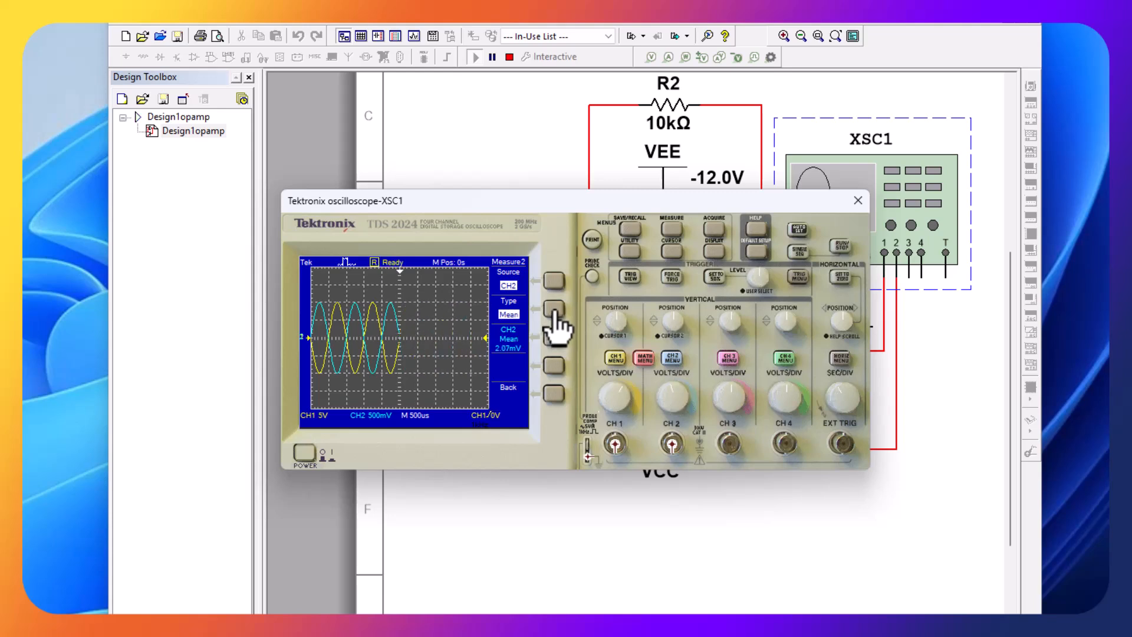
click(553, 310)
click(554, 307)
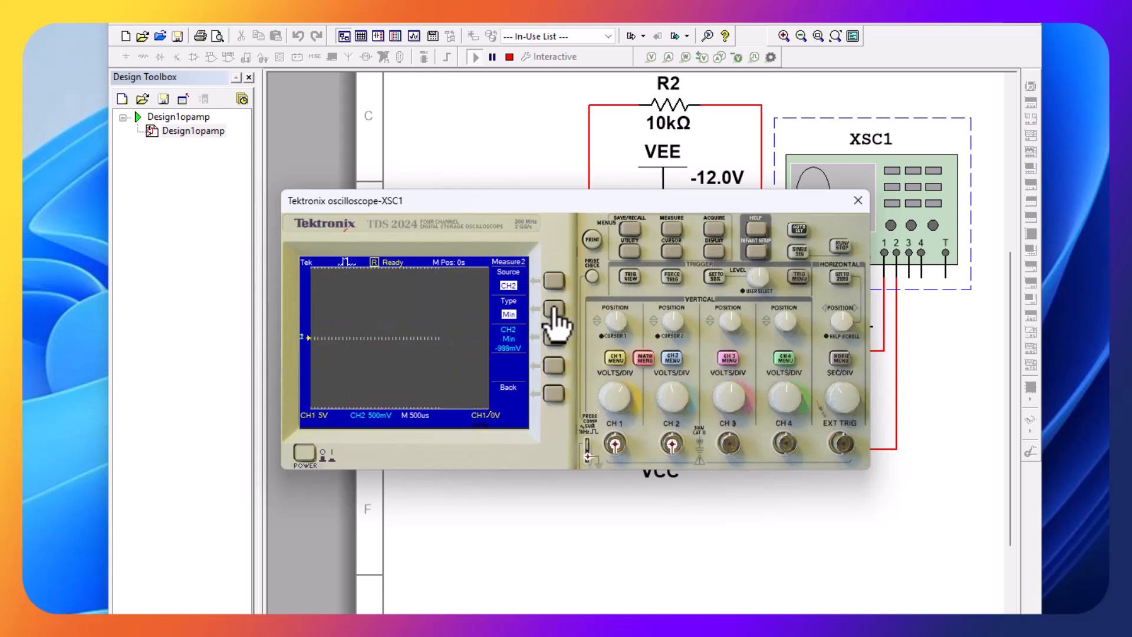
click(553, 308)
click(550, 308)
click(544, 310)
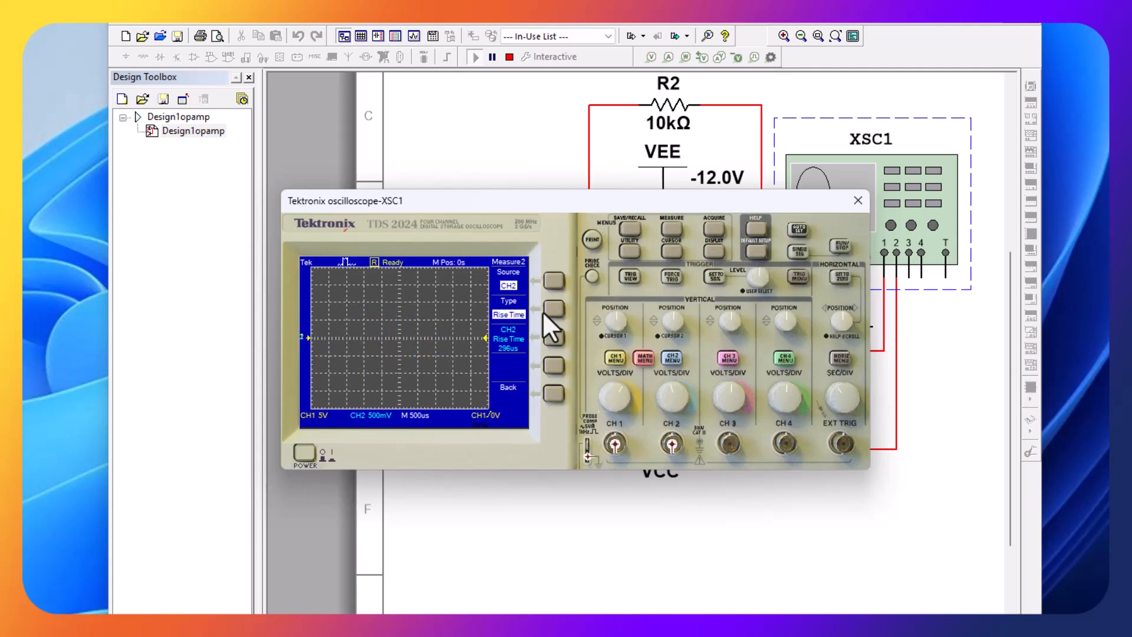
click(557, 307)
click(557, 311)
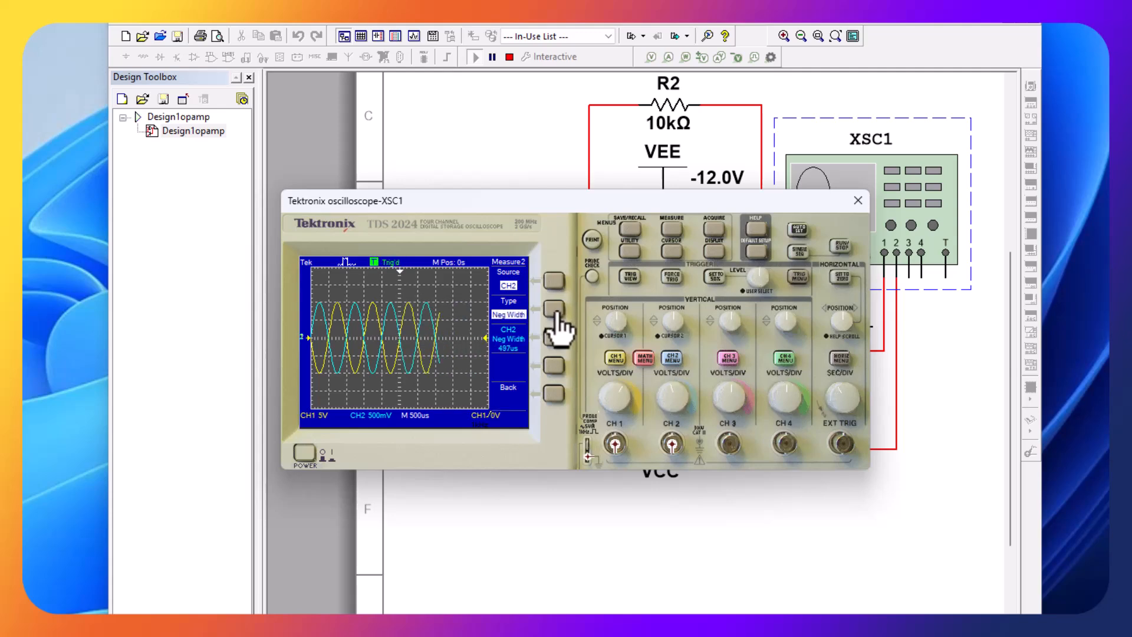
click(554, 311)
click(553, 312)
click(555, 312)
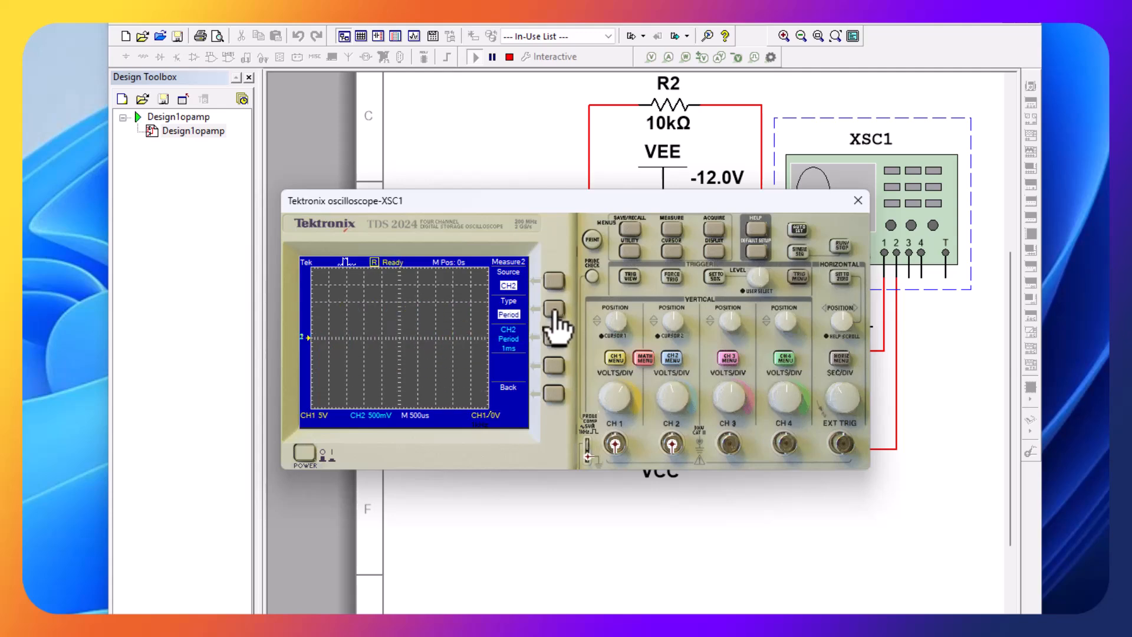
click(554, 312)
click(554, 310)
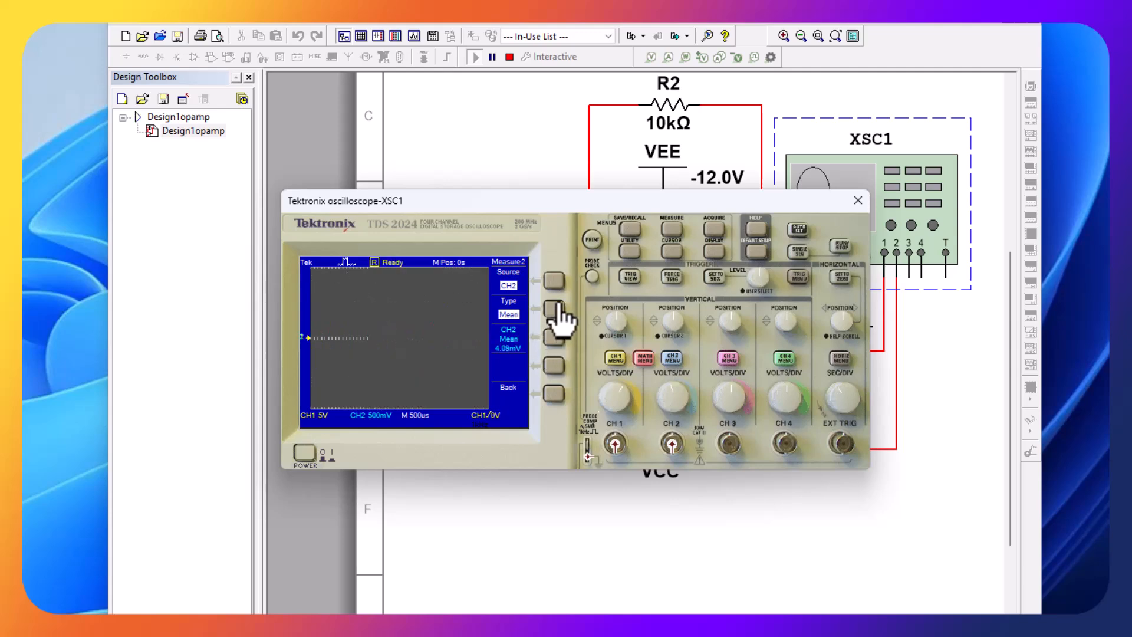
click(555, 394)
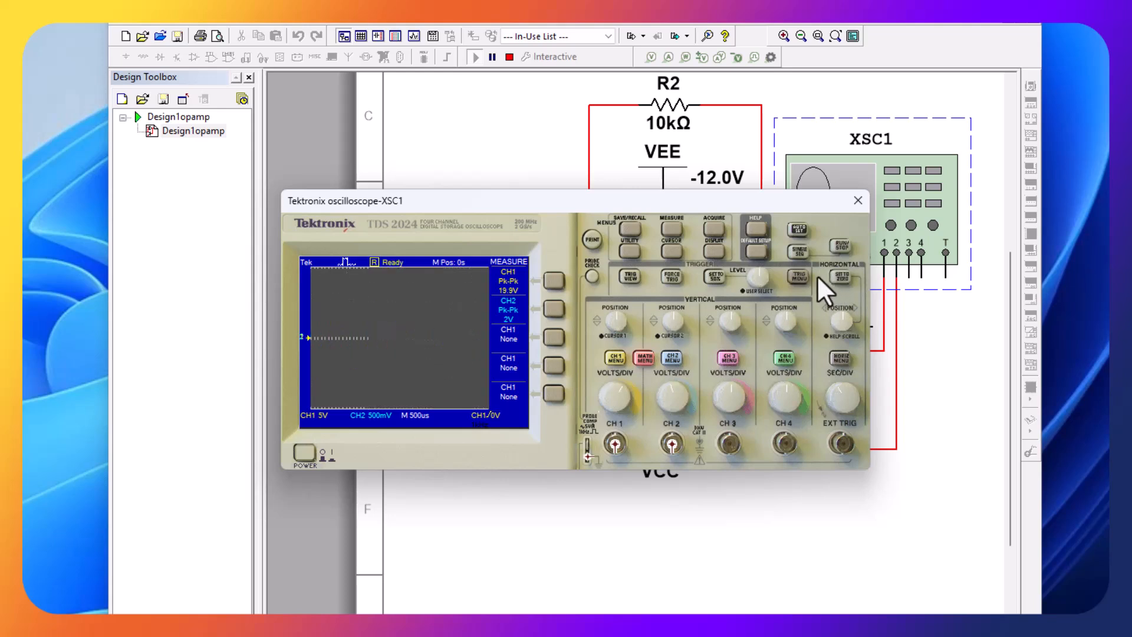
click(802, 254)
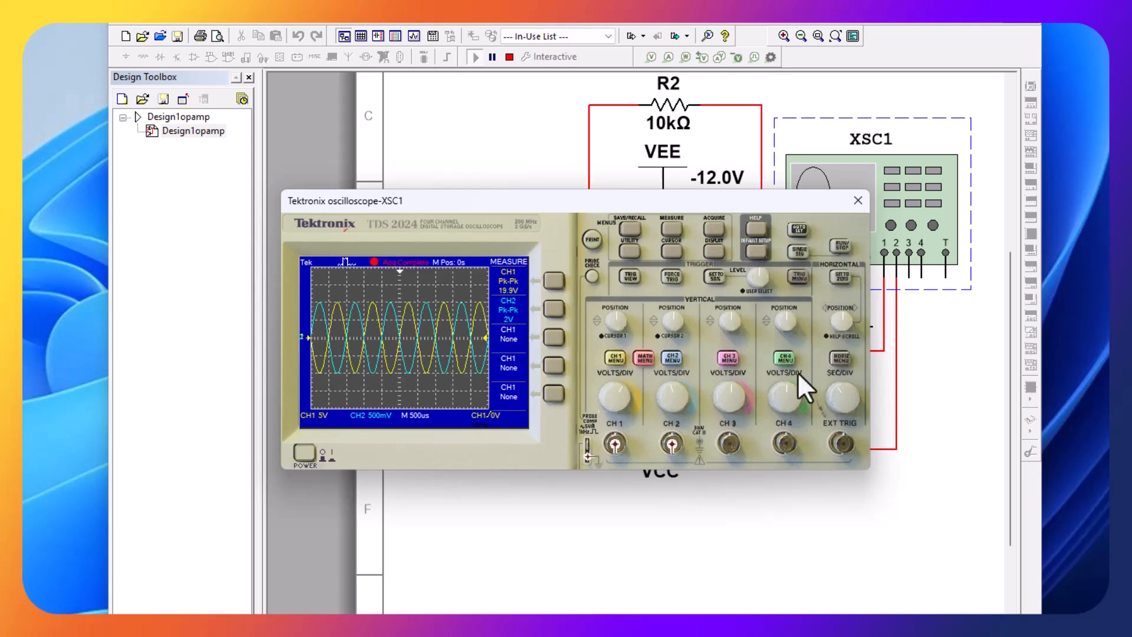